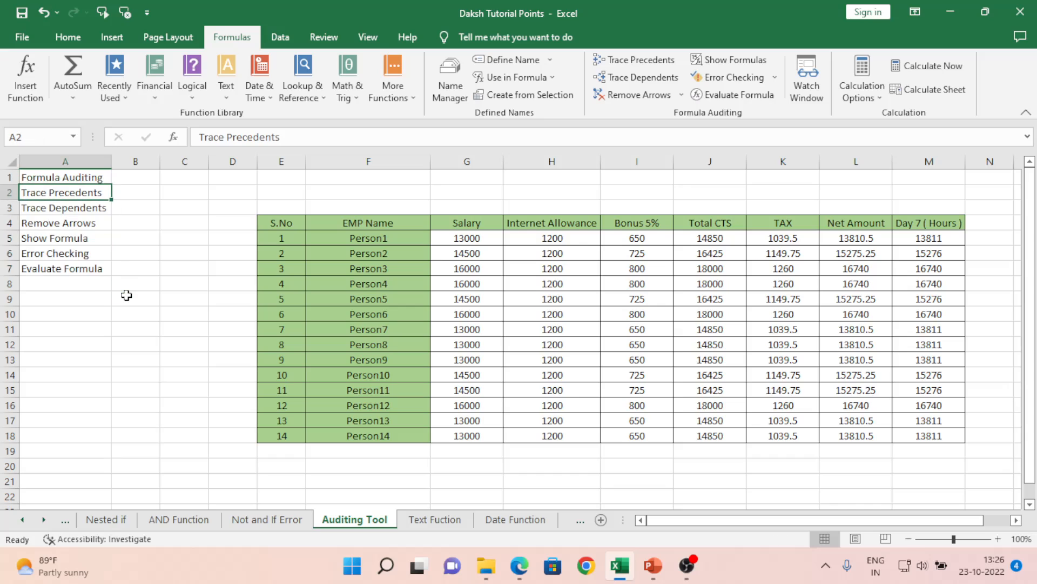
Step: Review the list of formula auditing tools in cells A2 to A7
key("shift+Down")
key("shift+Down")
key("shift+Down")
key("shift+Down")
key("shift+Down")
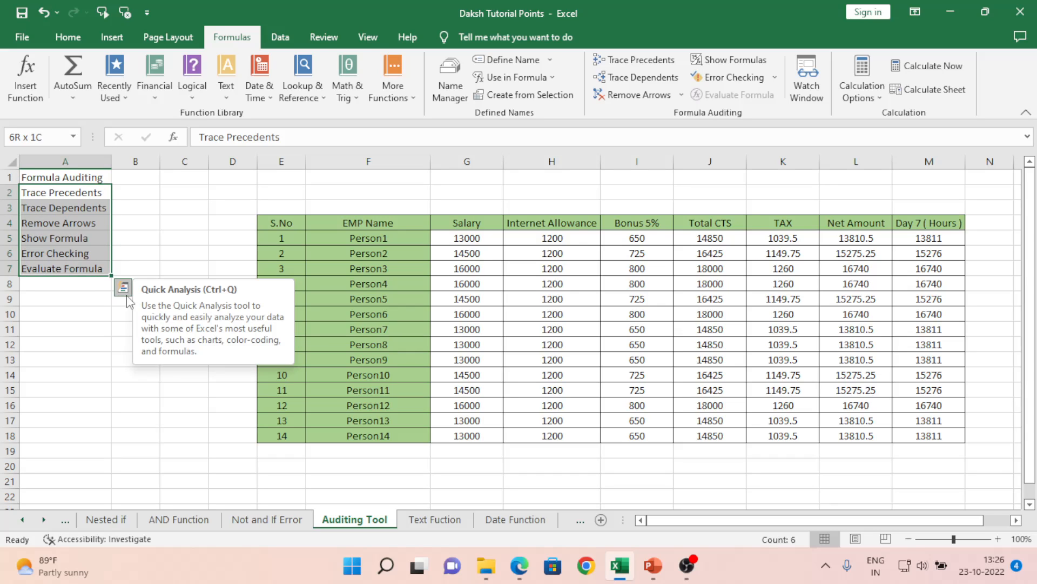
key("Up")
key("Down")
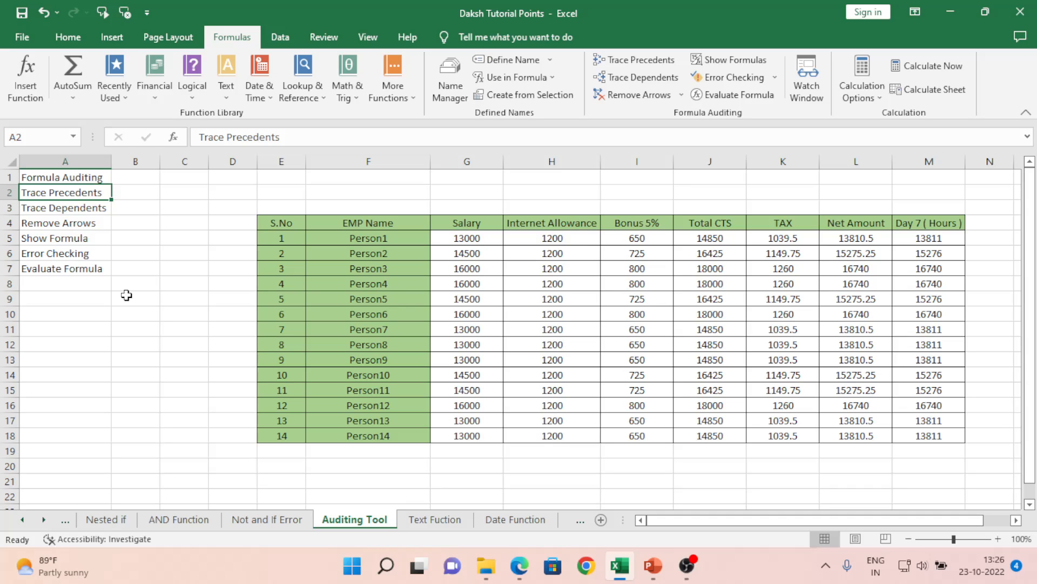
key("Down")
key("Down")
key("Down")
key("Down")
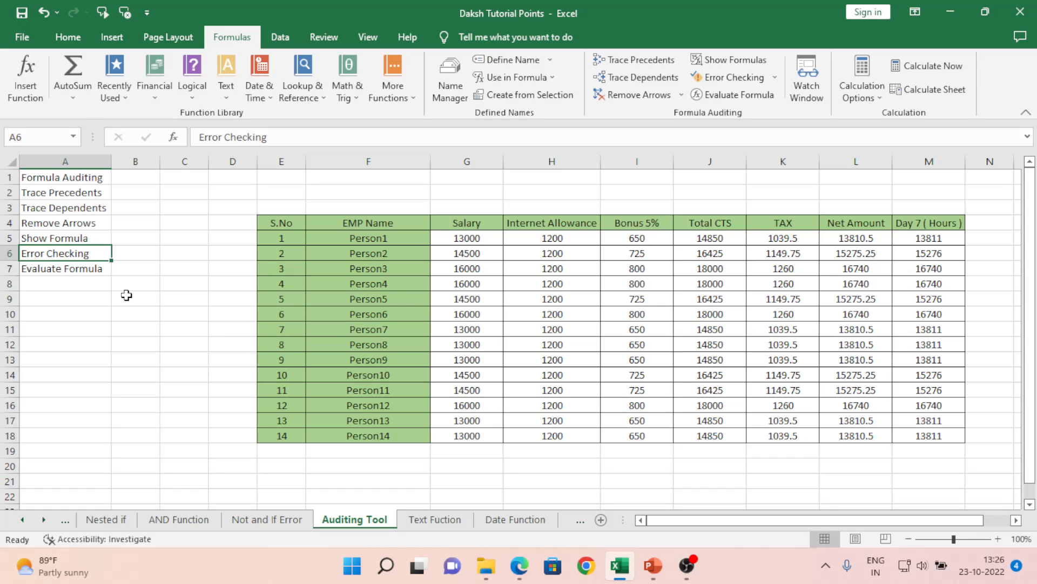
key("Down")
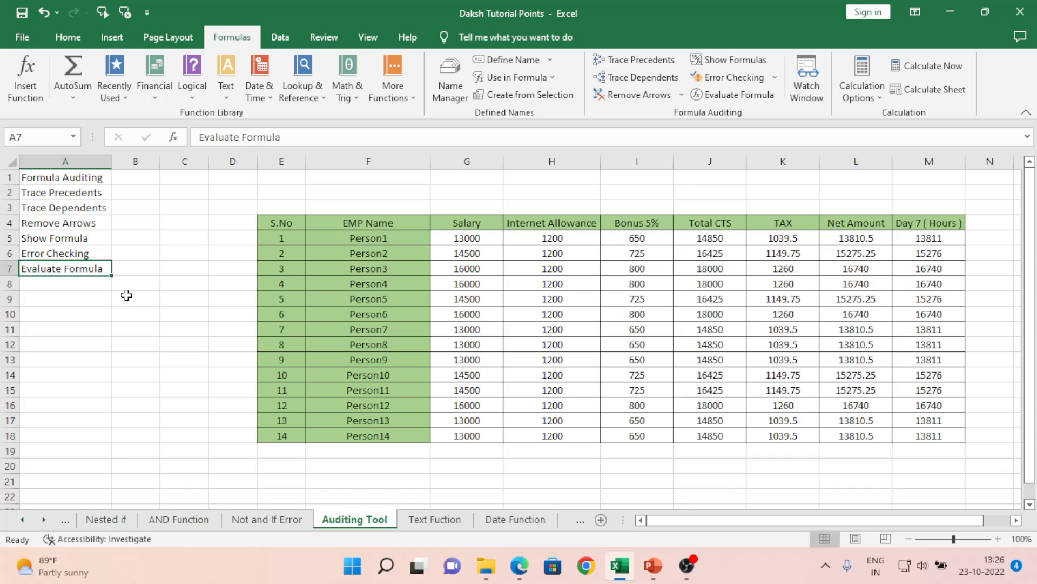
key("Up")
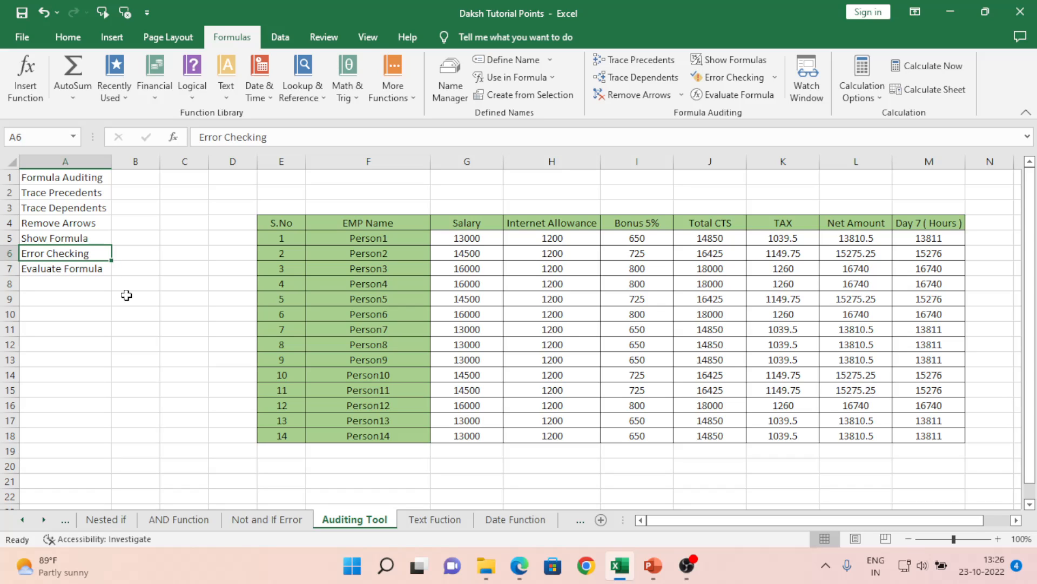
key("ctrl+Up")
key("Down")
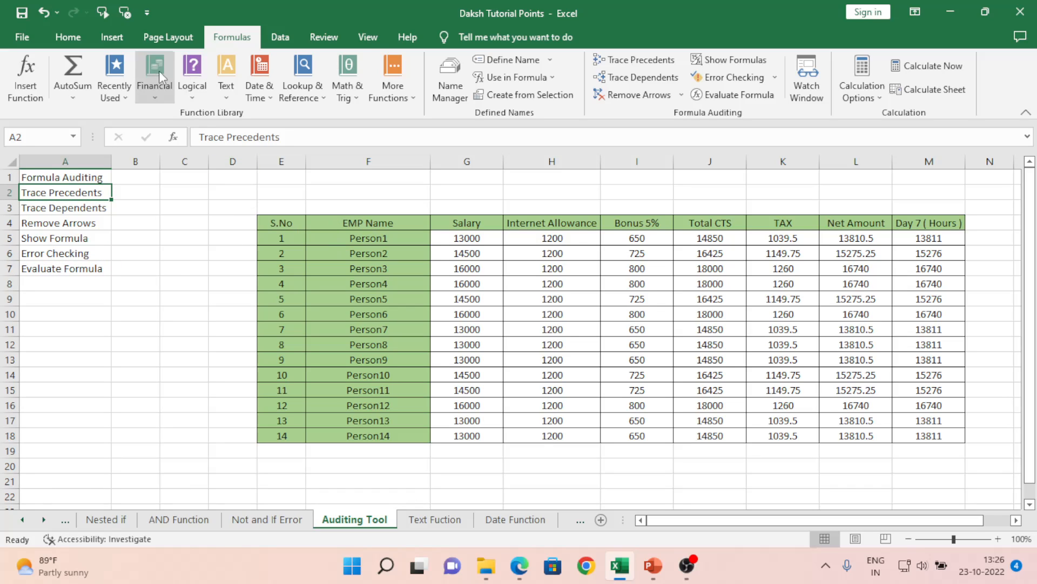
Step: Trace the precedents of cell M5 level by level back to the salary and allowance figures in row 5
left_click(67, 37)
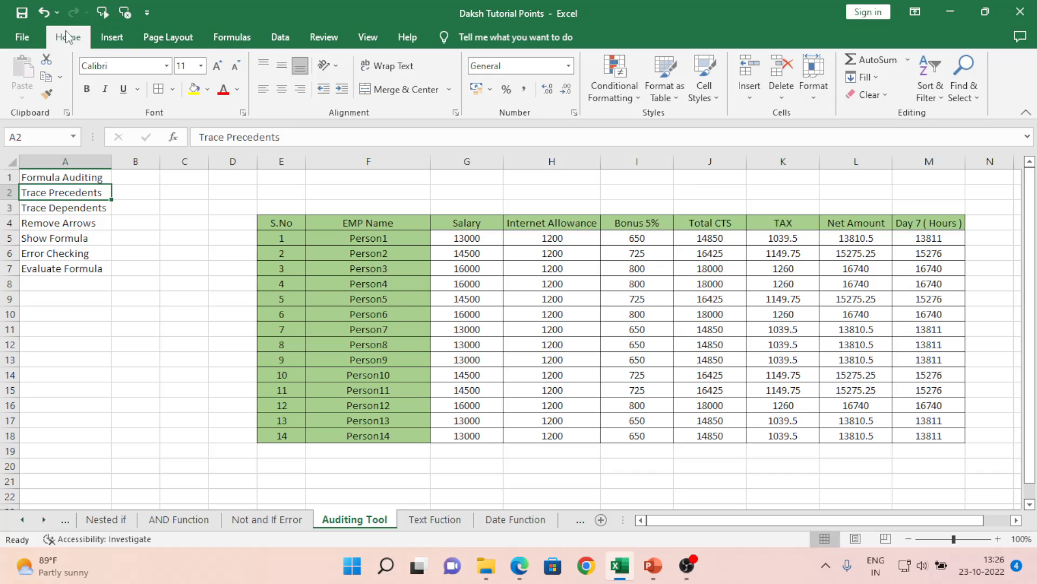
left_click(235, 37)
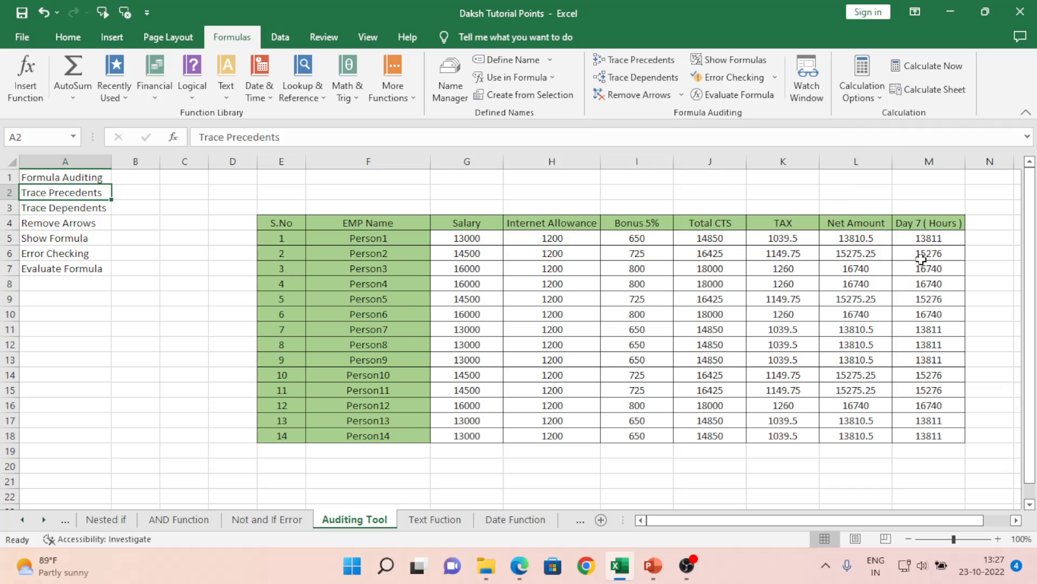
left_click(940, 238)
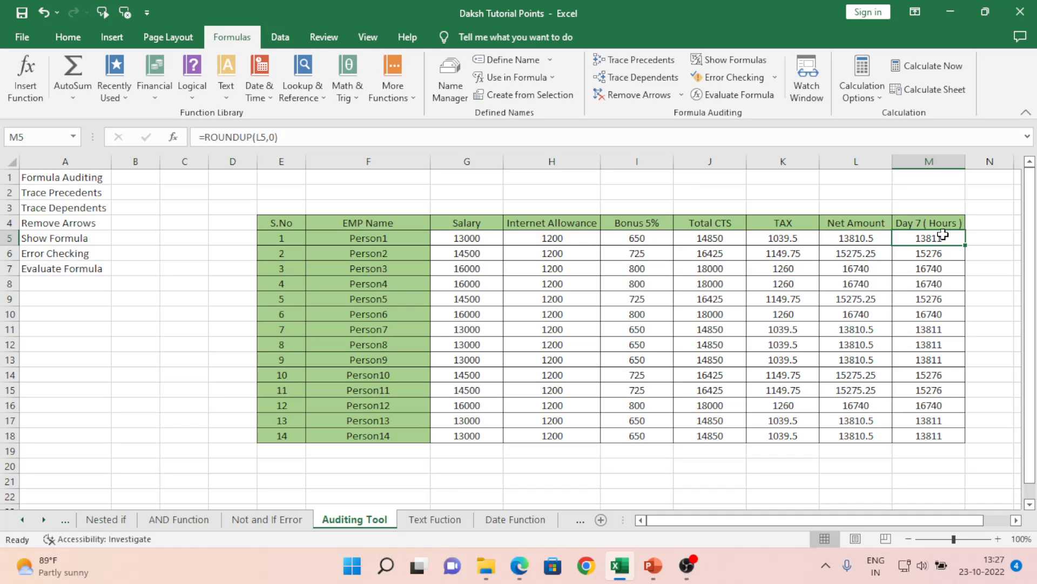
left_click(653, 62)
left_click(642, 59)
left_click(637, 61)
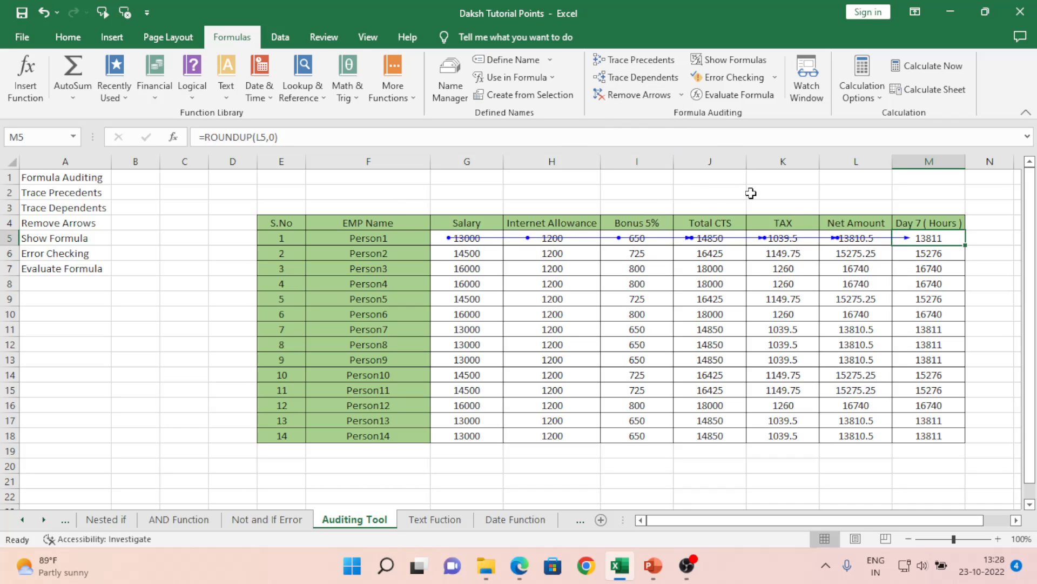
Step: Remove all tracer arrows and try to trace the dependents of cell M5
left_click(616, 98)
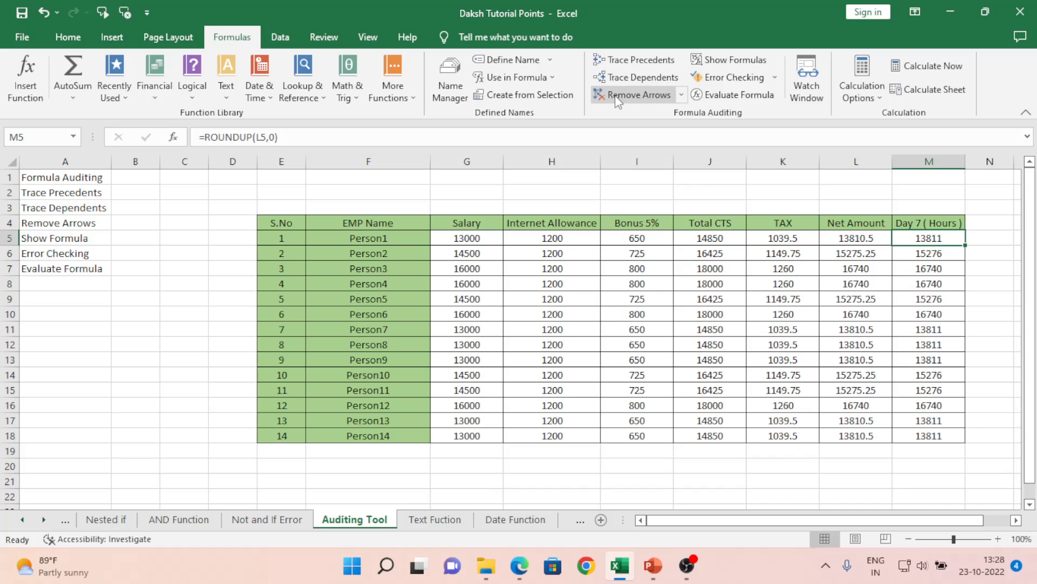
left_click(652, 81)
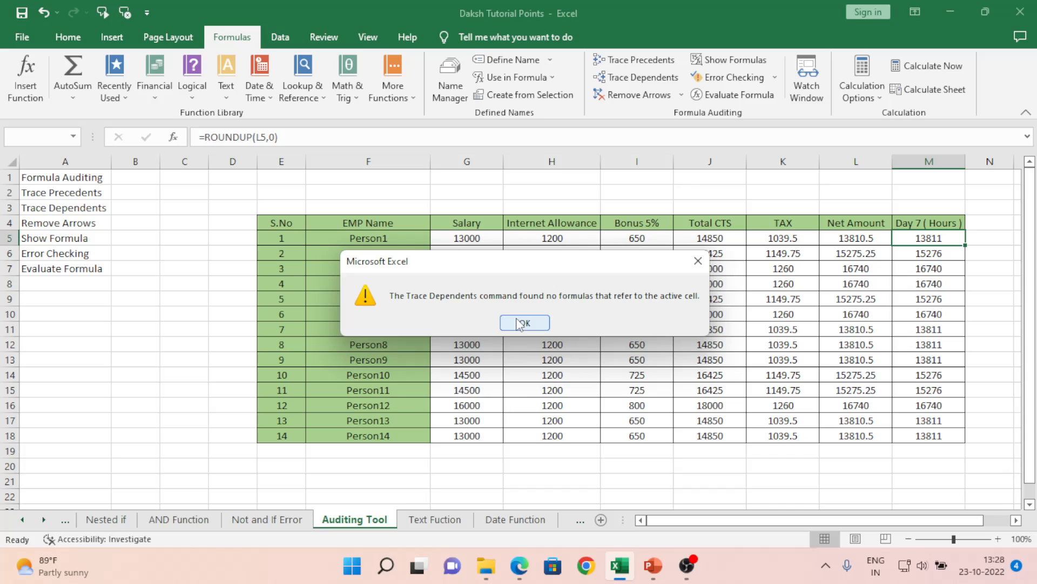
left_click(519, 323)
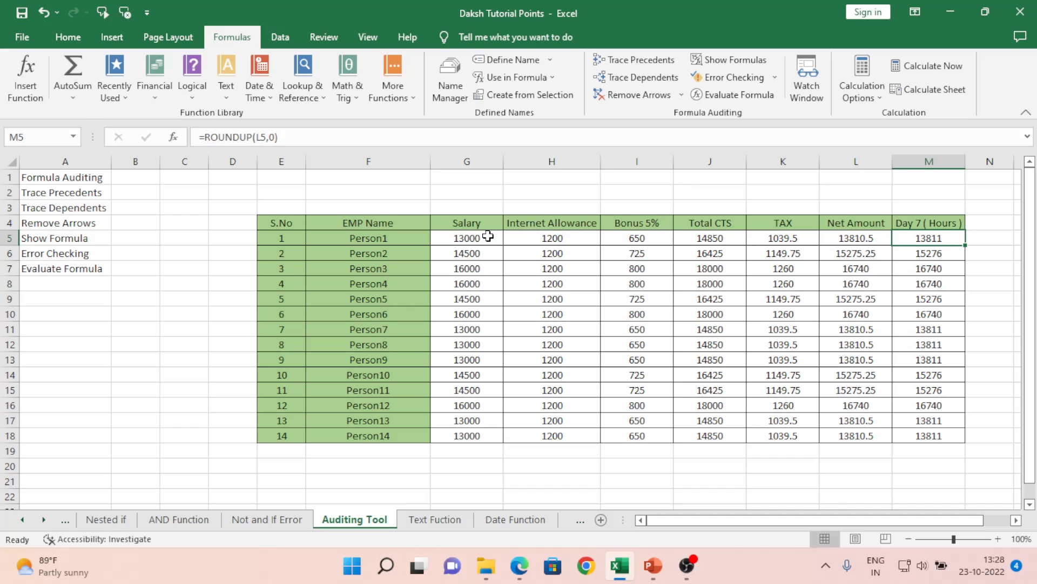
Step: Trace the dependents of the Bonus 5% cell I5 level by level through to cell M5
left_click(647, 239)
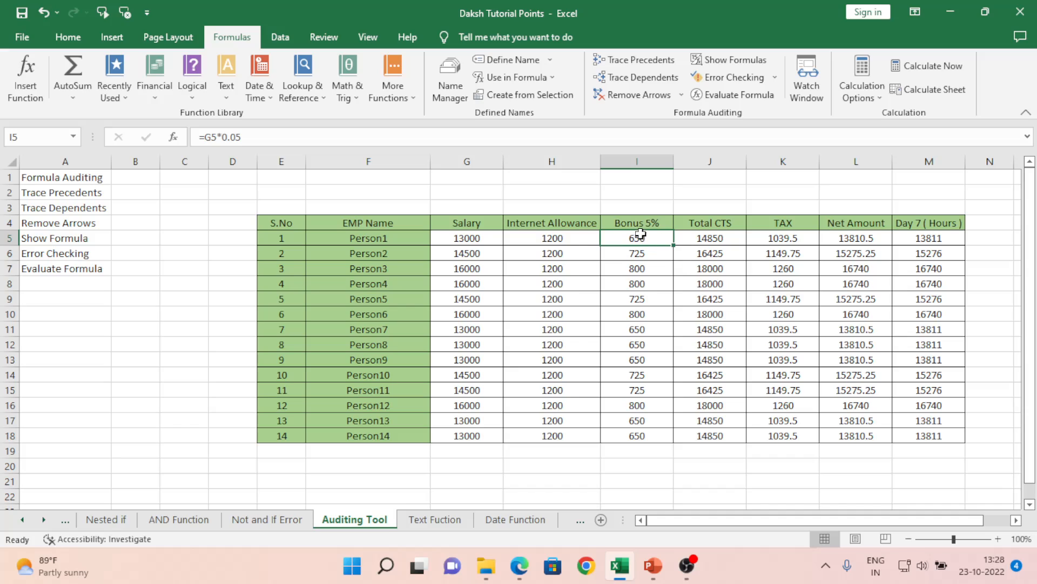
left_click(701, 237)
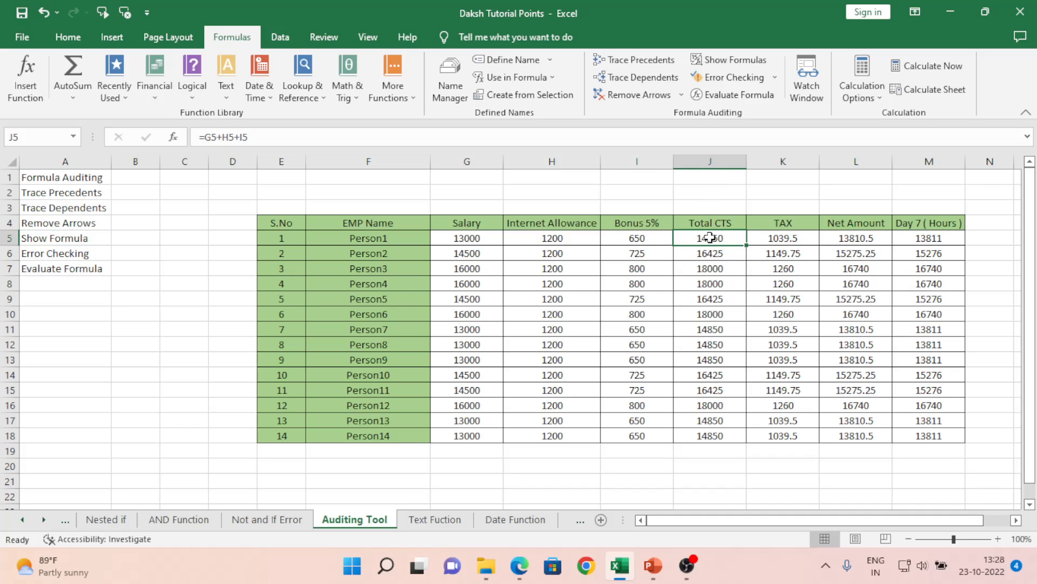
left_click(637, 236)
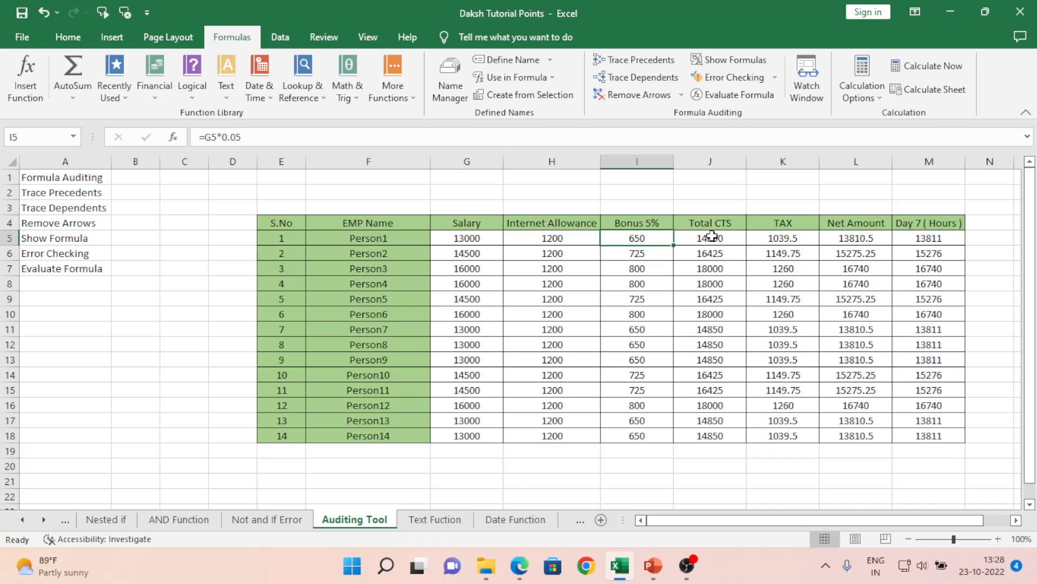
left_click(631, 83)
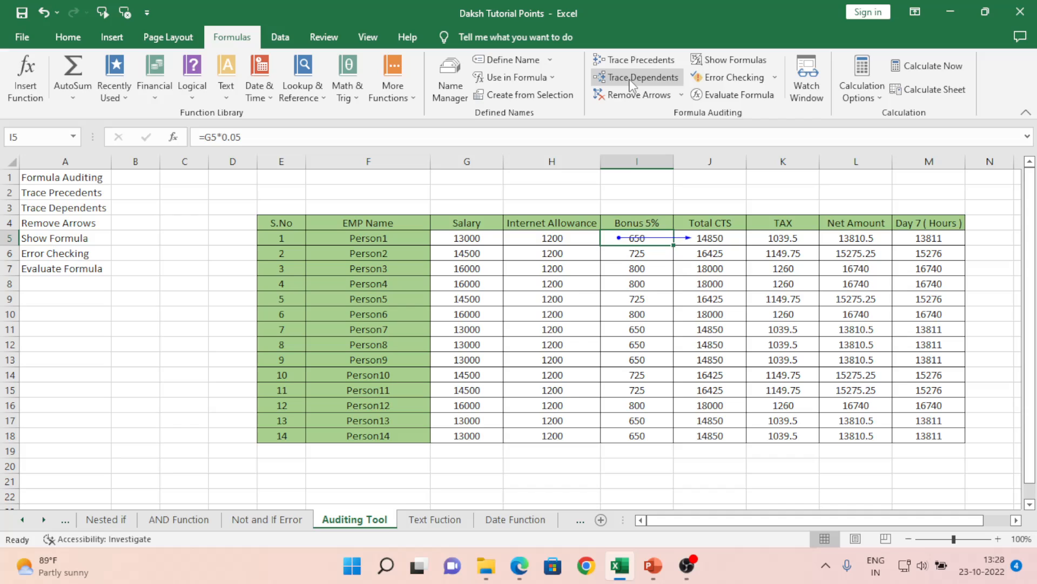
left_click(631, 82)
left_click(631, 82)
left_click(631, 82)
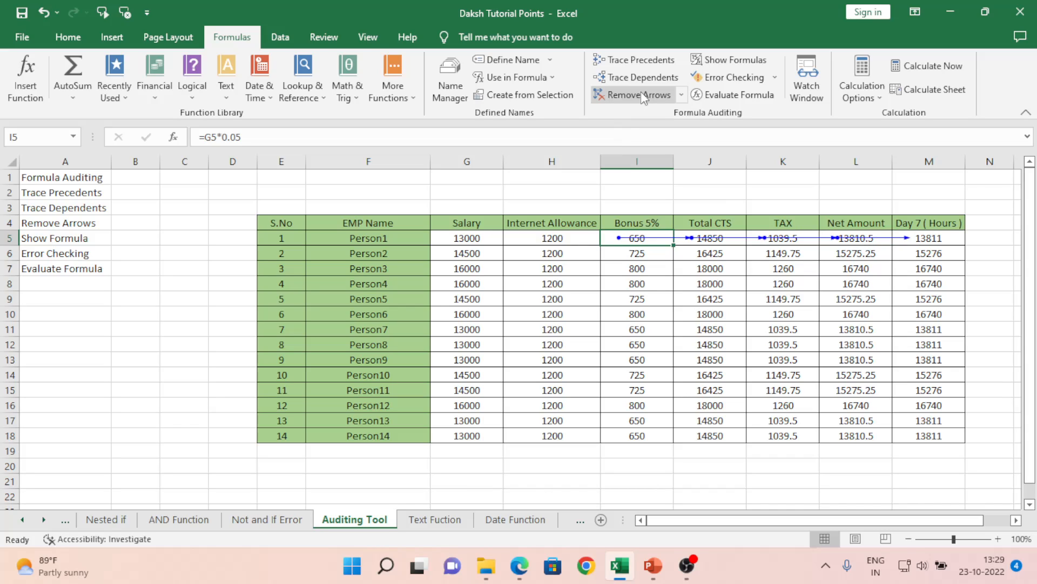
Step: Remove one level of dependent arrows from cell I5, and clear all the remaining tracer arrows
left_click(682, 94)
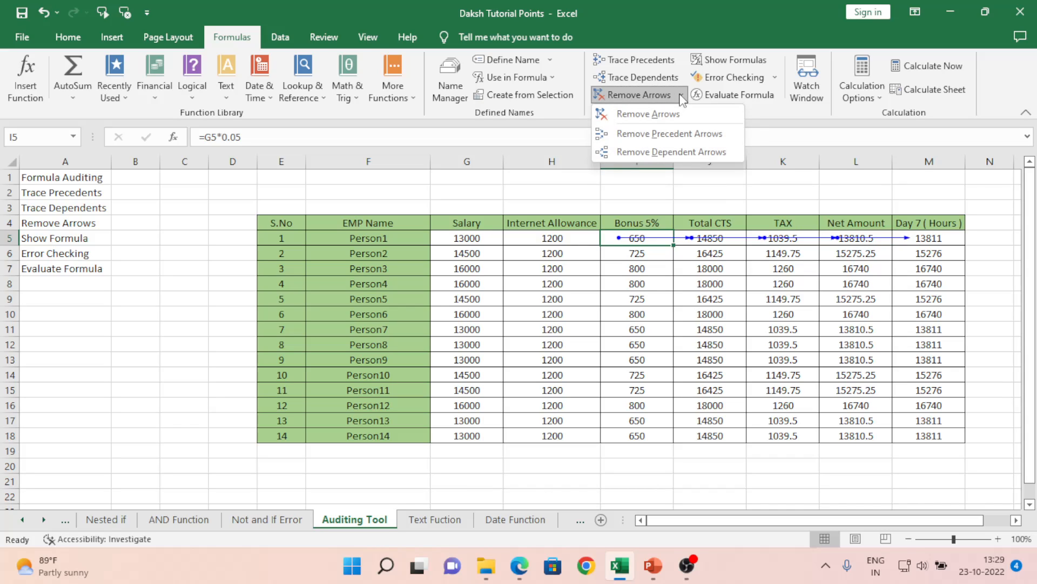
left_click(672, 152)
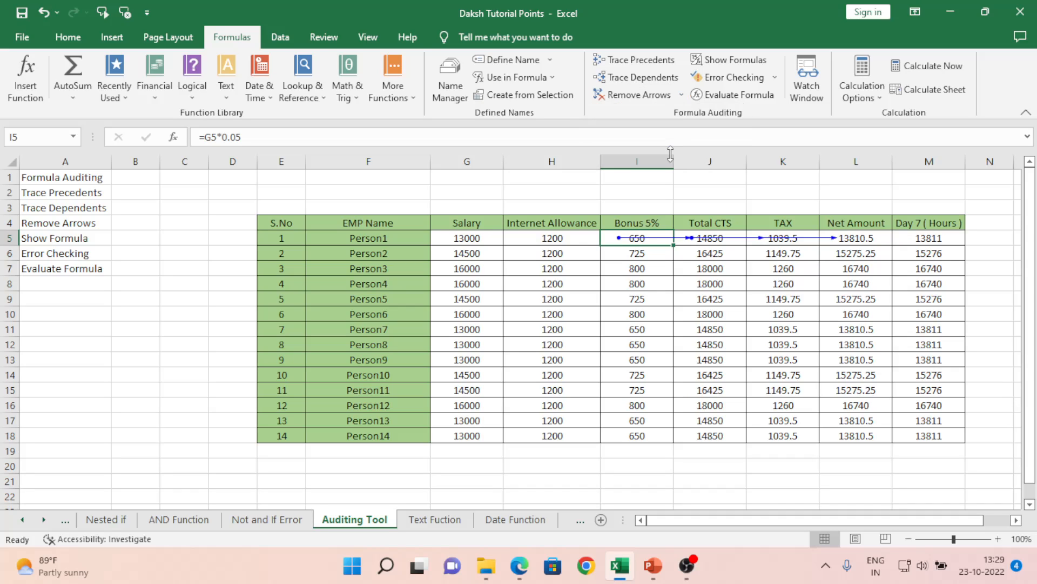
left_click(637, 92)
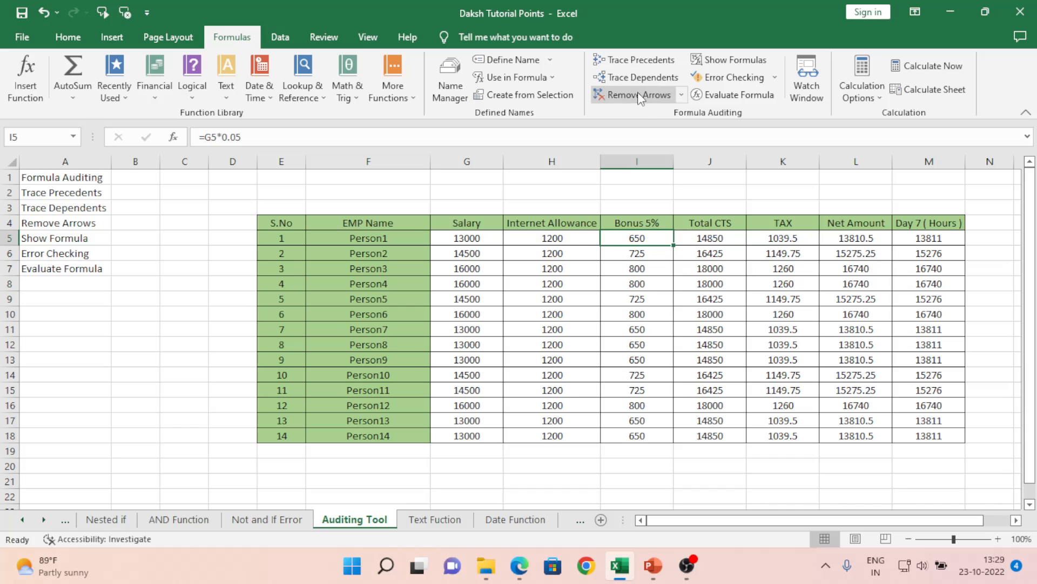
Step: Examine the row 5 entries and formulas column by column from Salary to column M
left_click(648, 257)
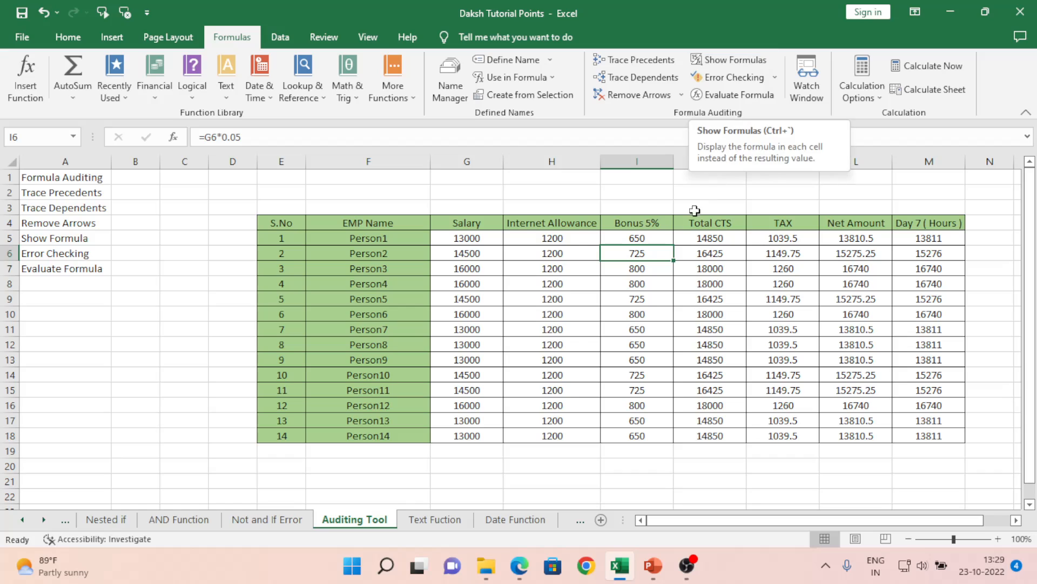
left_click(469, 243)
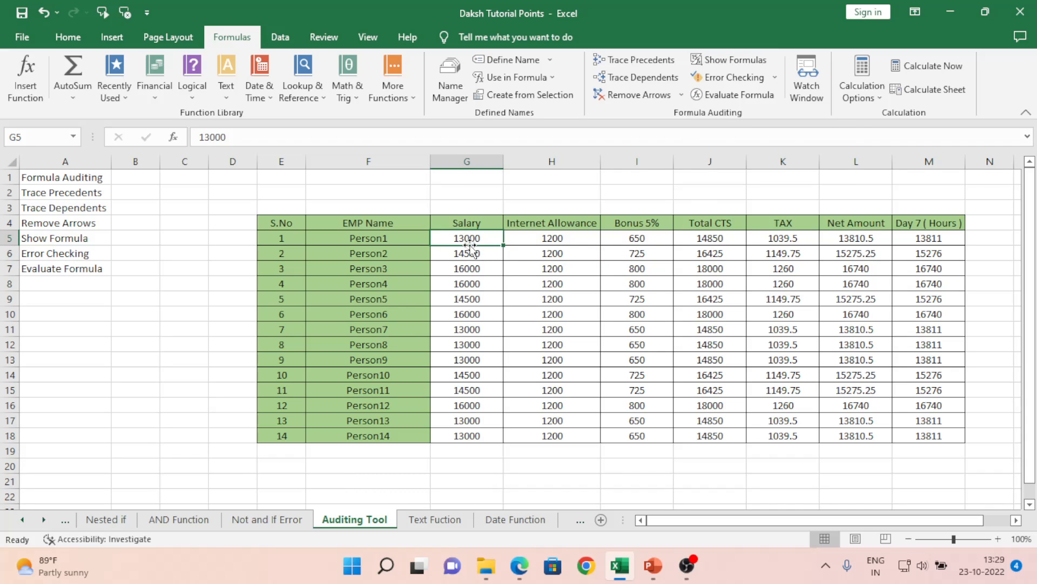
key("ctrl+shift+Down")
key("Up")
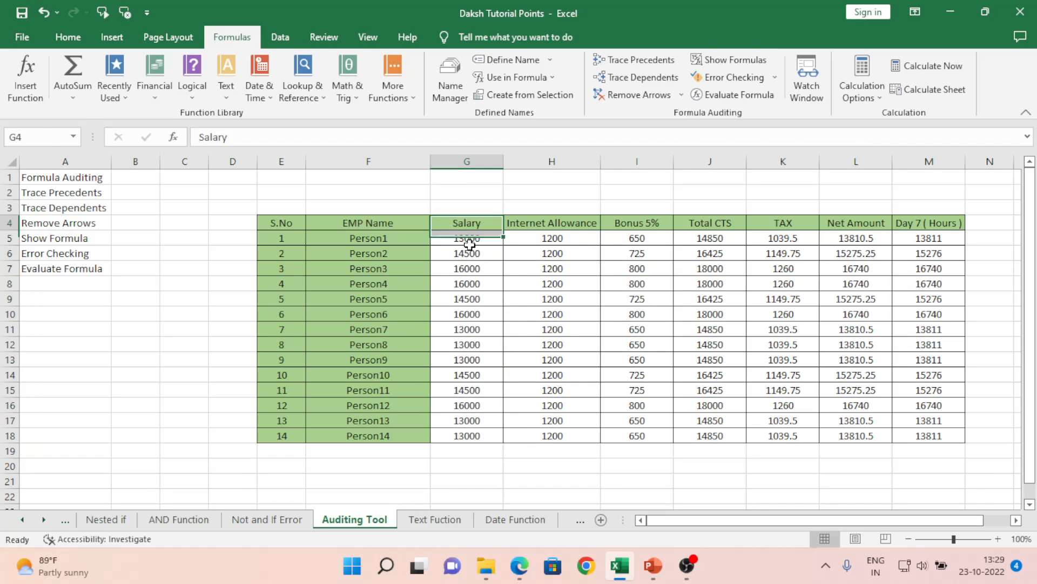
key("Down")
key("Right")
key("Right")
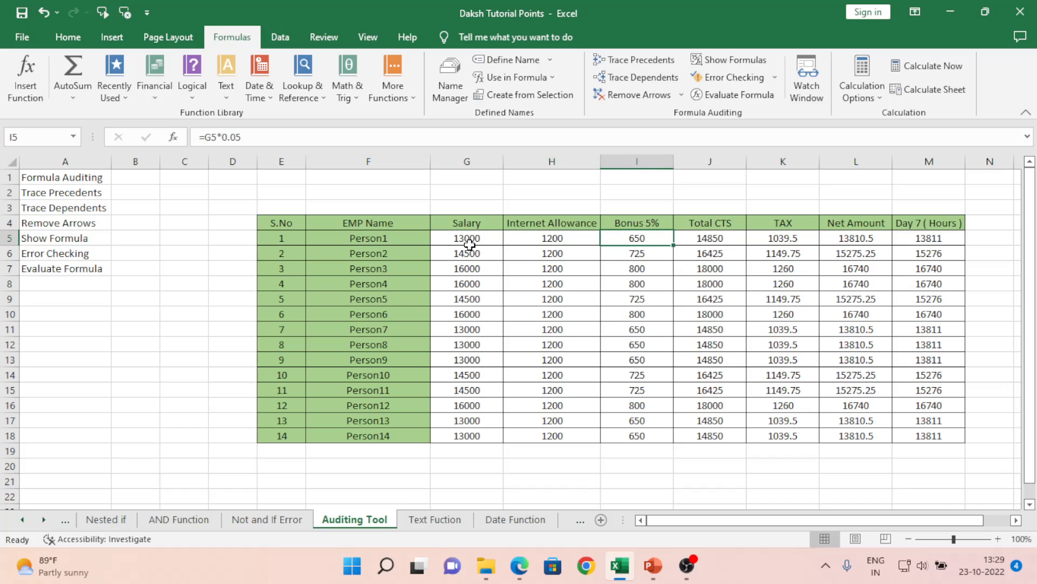
key("Right")
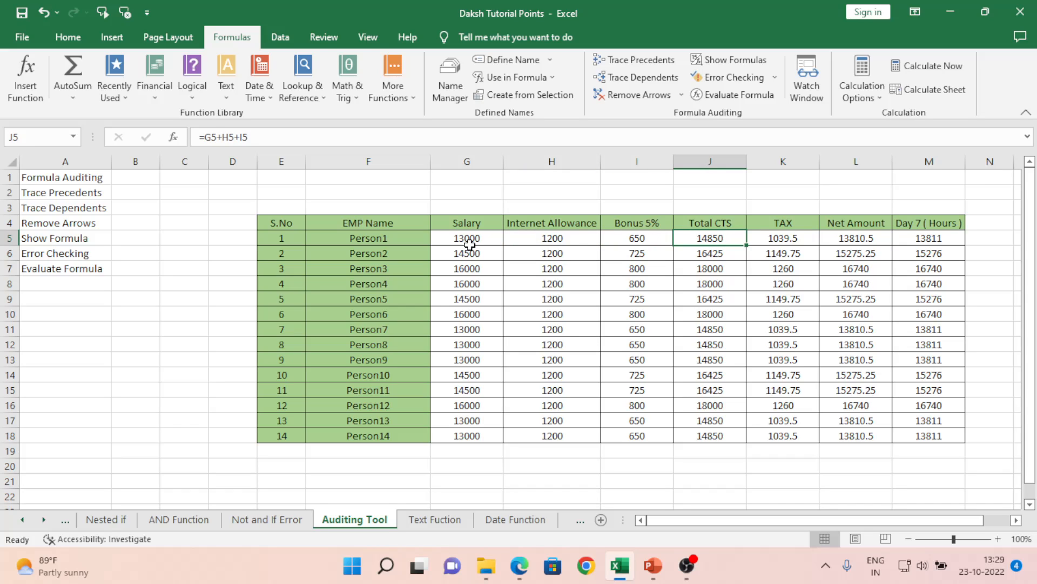
key("ctrl+shift+Down")
key("Up")
key("Down")
key("Right")
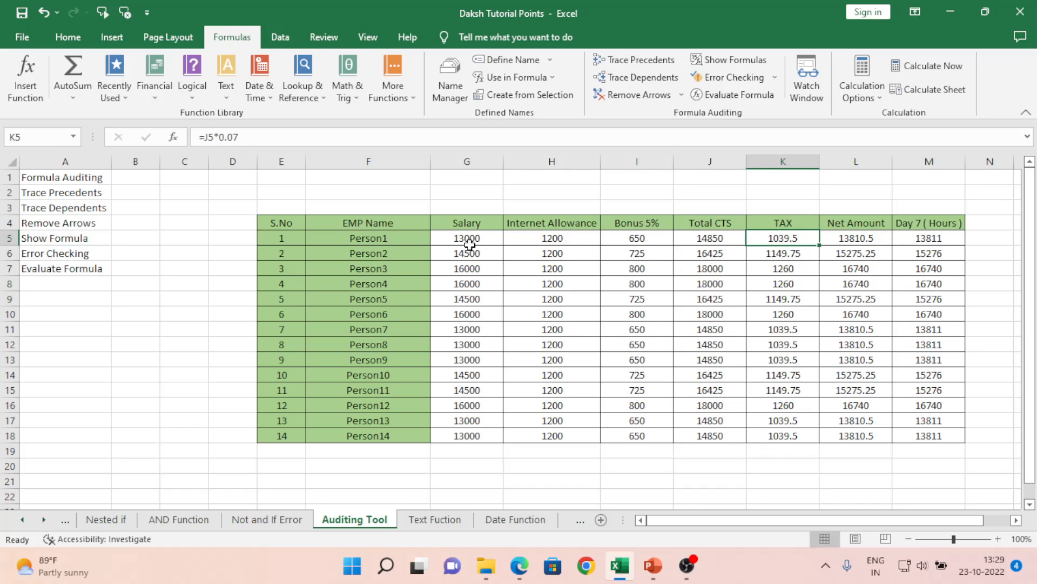
key("Right")
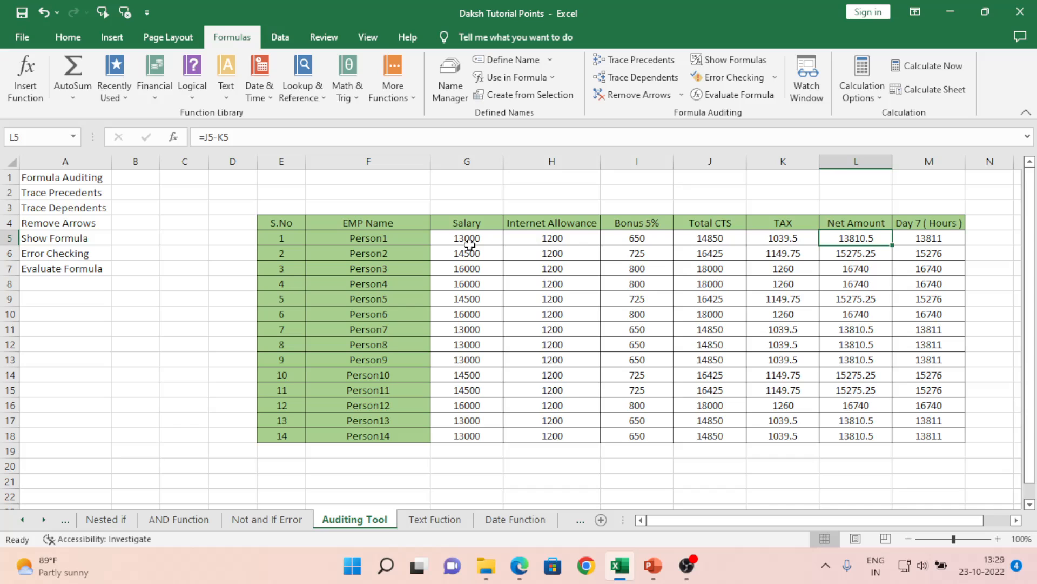
key("ctrl+shift+Down")
key("ctrl+shift+Up")
key("Right")
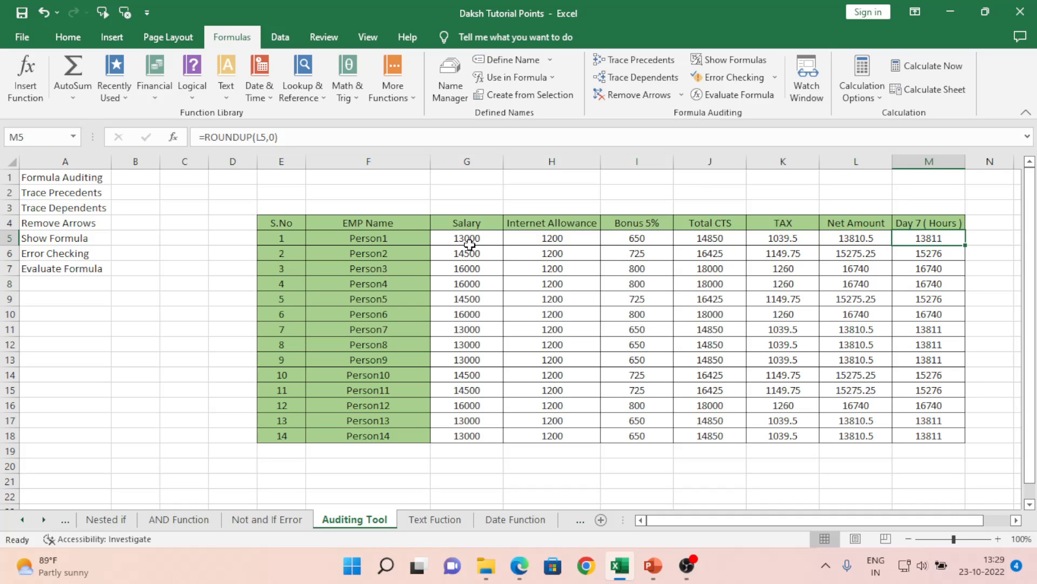
Step: Rename the header in cell M4 as Round Up
key("Up")
type("Round off")
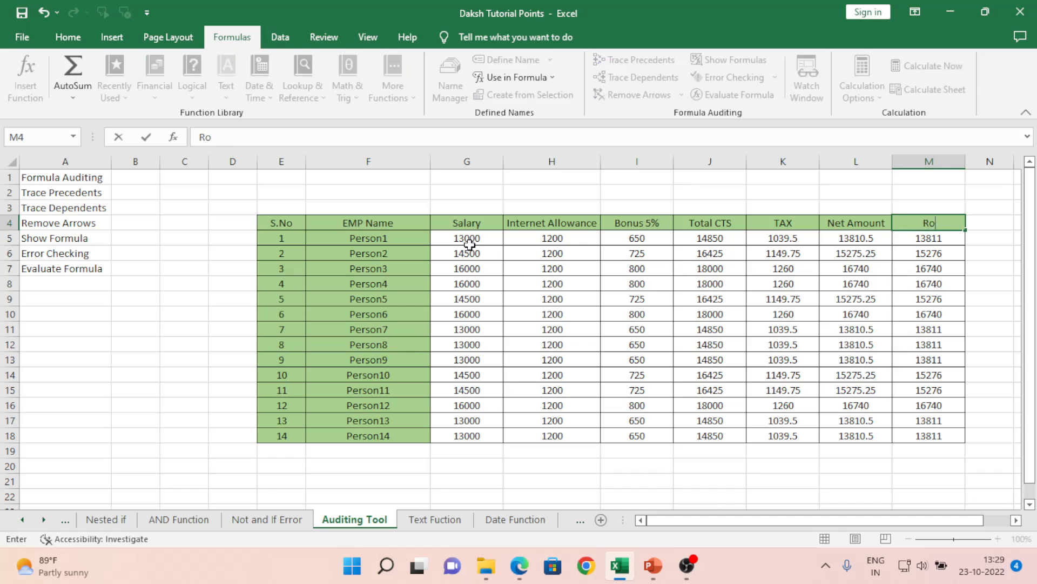
key("BackSpace")
key("BackSpace")
key("BackSpace")
type("Up")
key("Return")
key("Up")
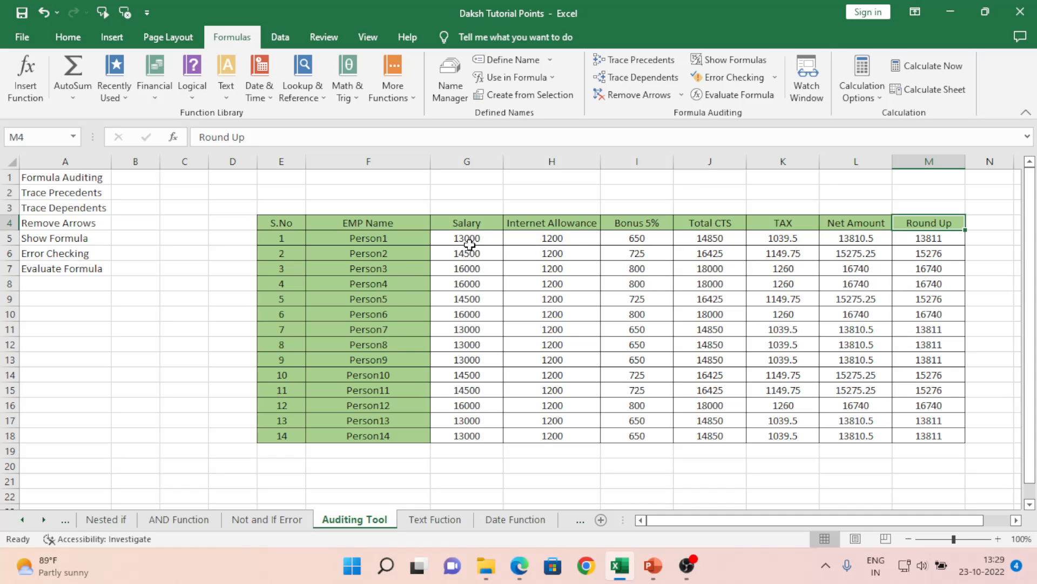
Step: Check the formulas in M5, L6 and M6, and display formulas instead of results across the sheet
key("Down")
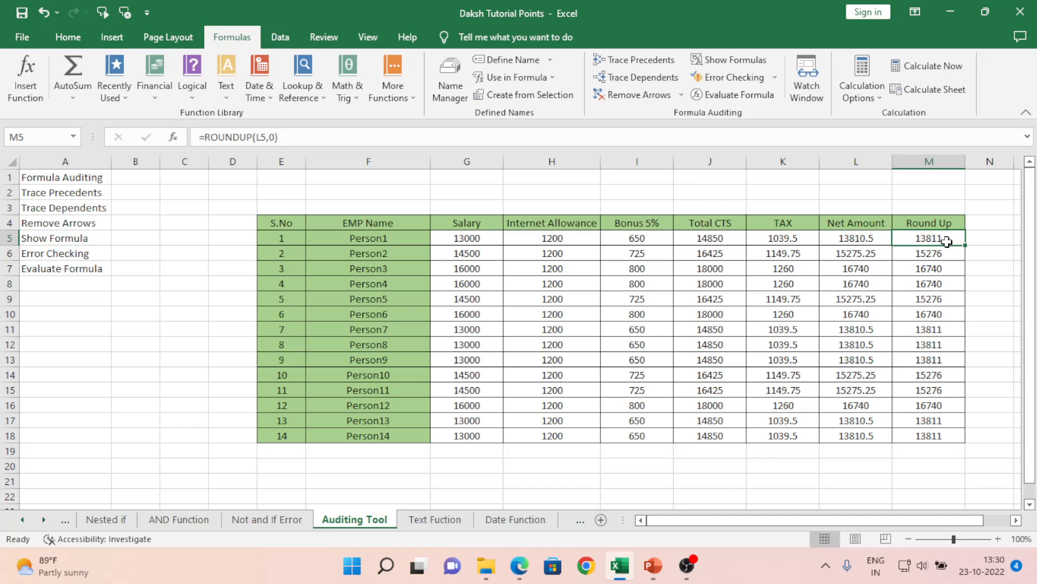
left_click(871, 254)
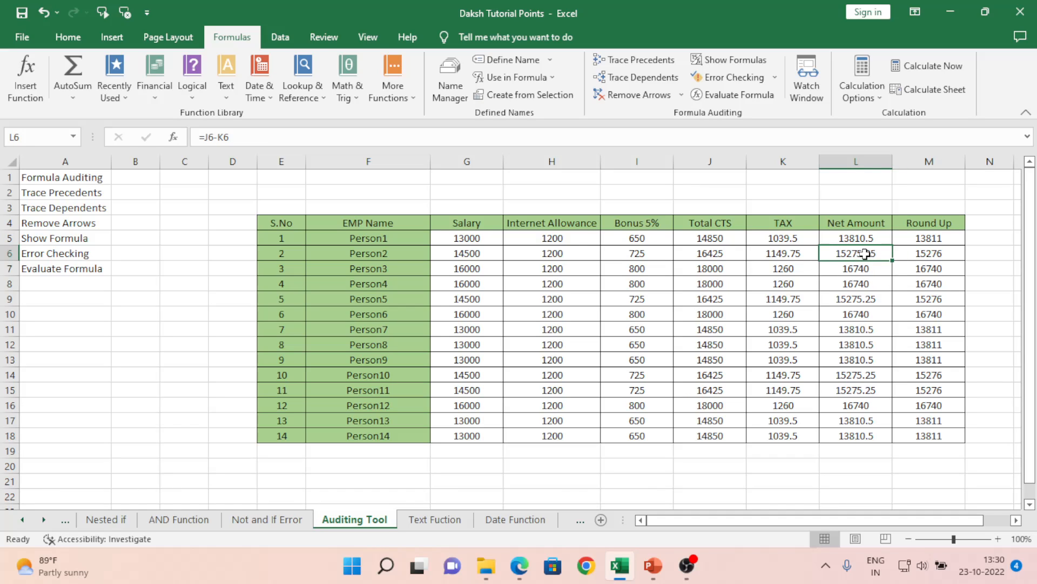
left_click(939, 254)
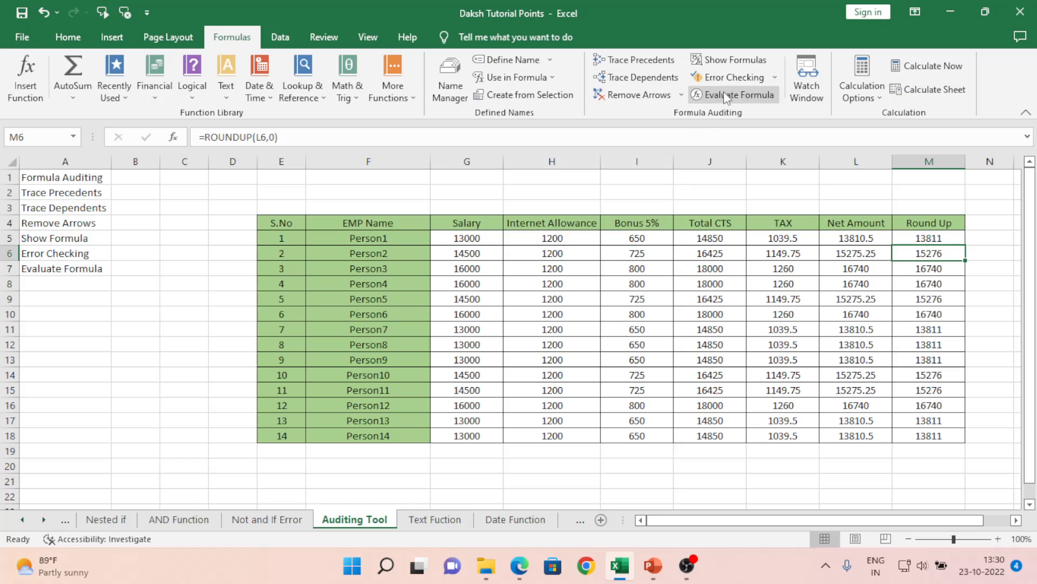
left_click(737, 63)
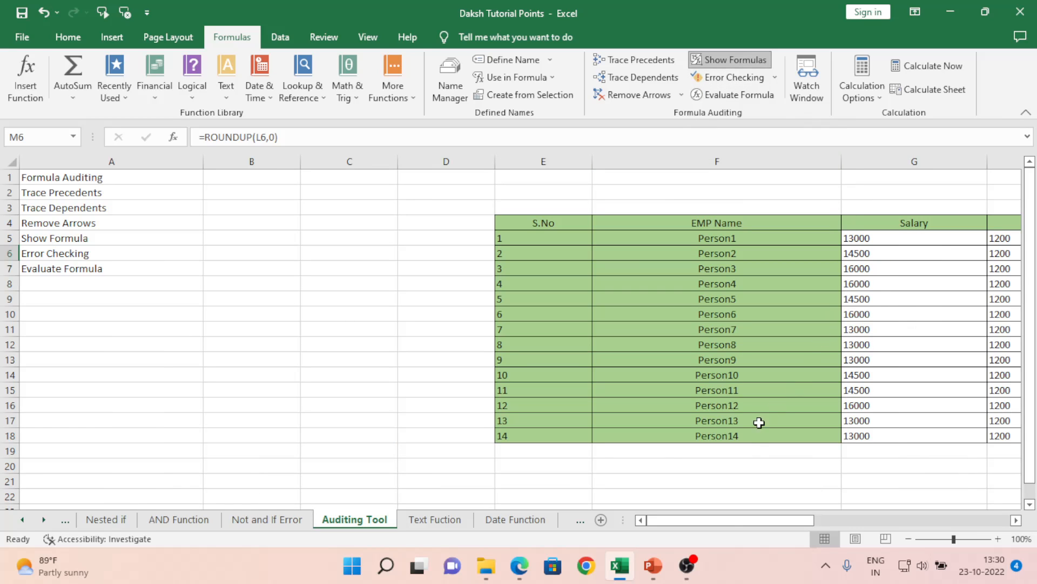
Step: Review the displayed formulas in the Bonus 5% through Round Up columns, and switch the sheet back to showing results
left_click_drag(707, 517, 906, 522)
left_click(830, 345)
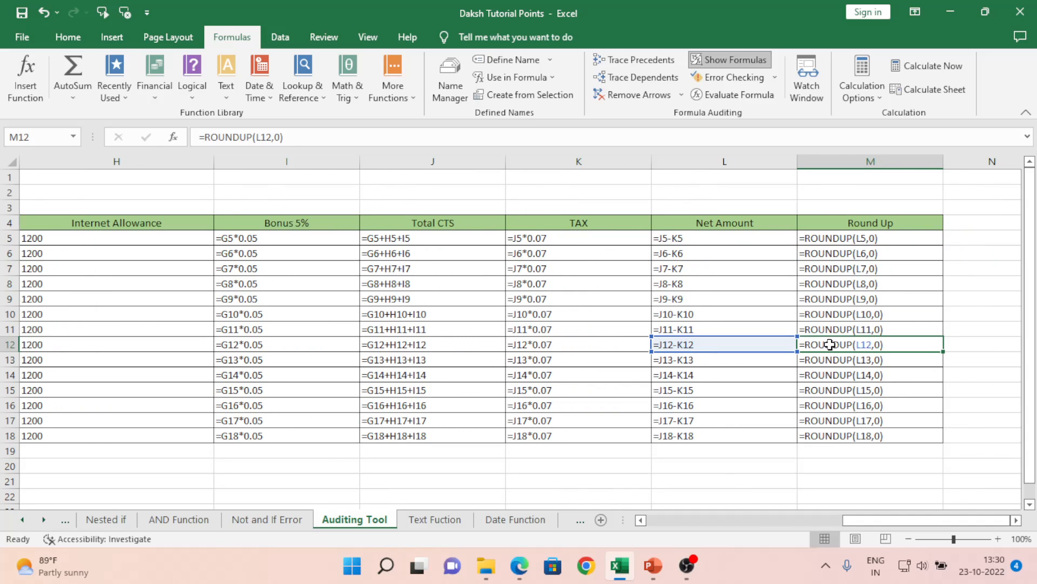
left_click(624, 299)
left_click(281, 272)
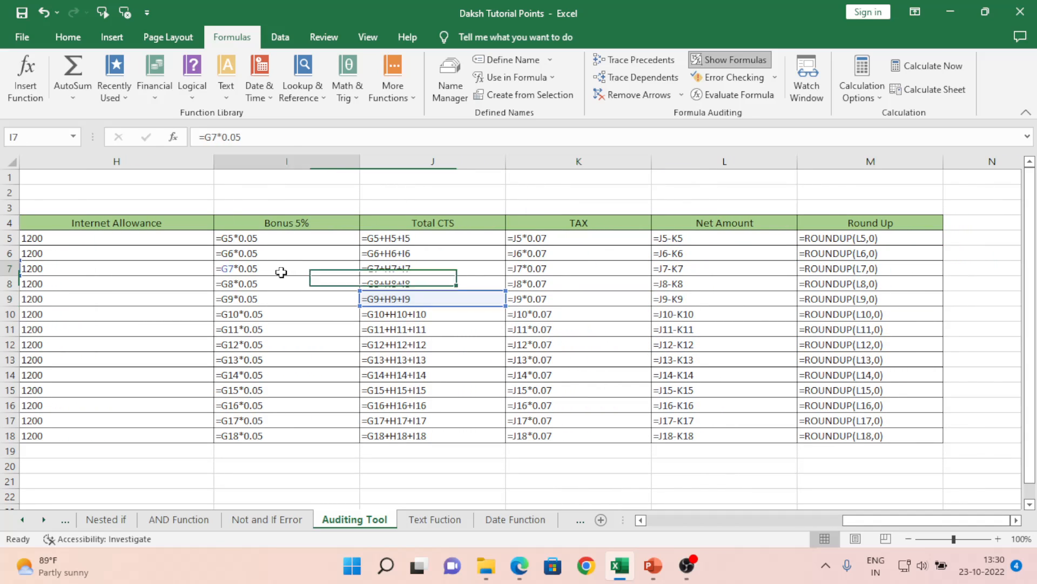
left_click(728, 60)
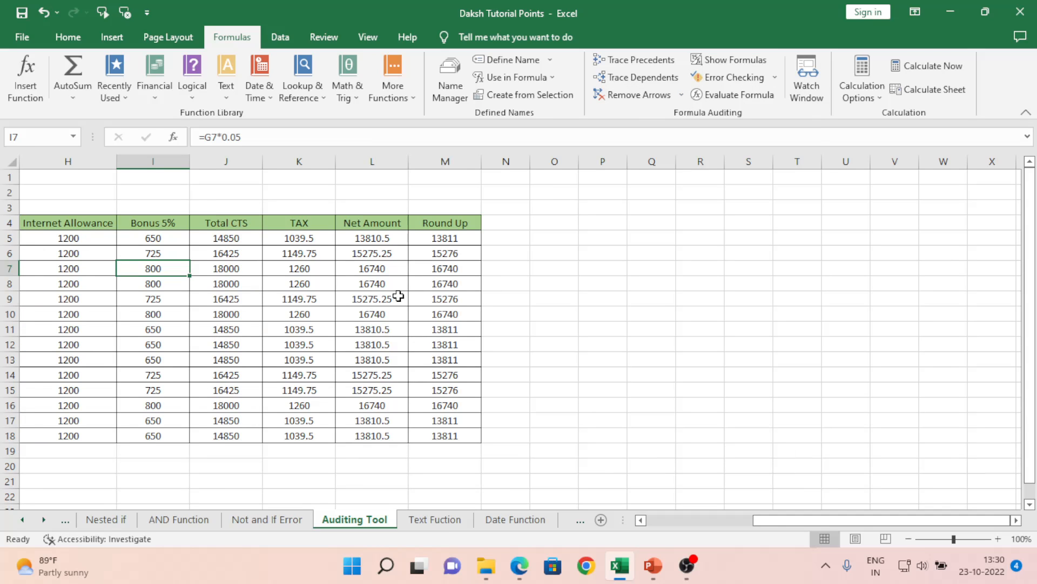
Step: Examine the Bonus 5% formulas in column I from row 5 down to row 9
left_click(399, 297)
key("Left")
key("Left")
key("Left")
key("Left")
key("Left")
key("Left")
key("Left")
key("Left")
key("Right")
key("Right")
key("Right")
key("Right")
key("Right")
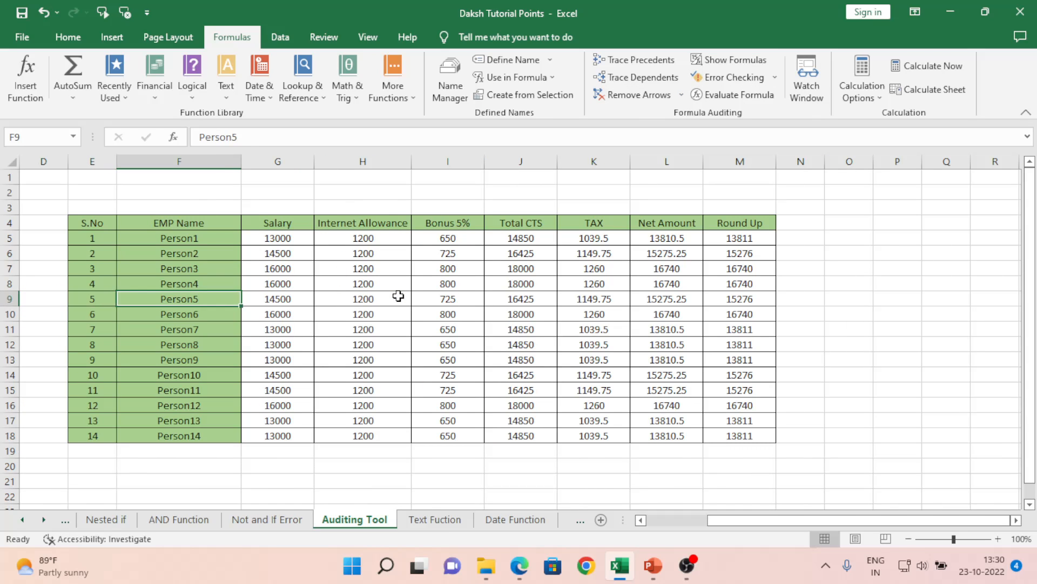
key("Up")
key("Up")
key("Up")
key("Up")
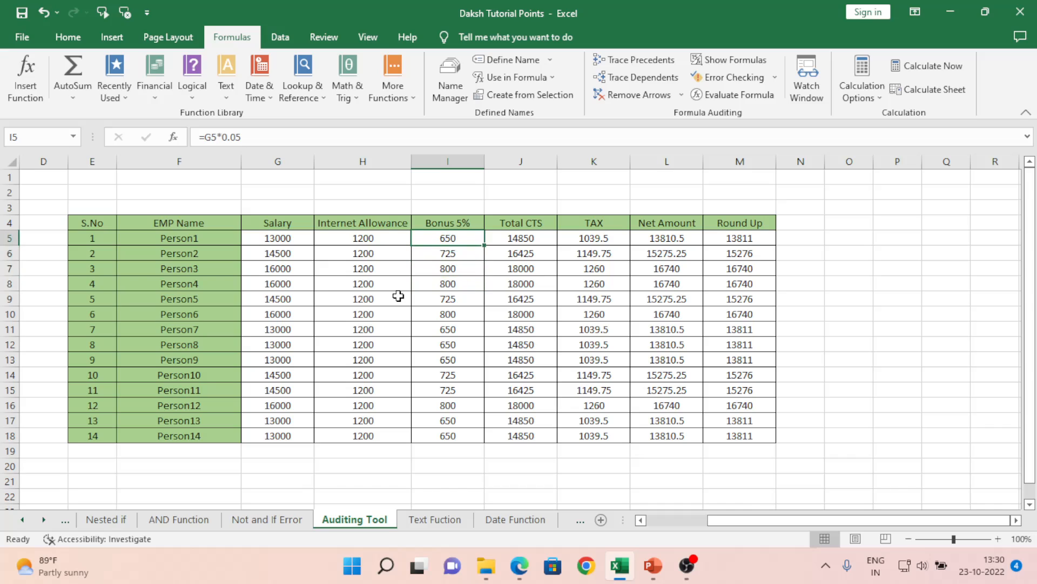
key("Left")
key("Left")
key("Right")
key("Right")
key("Down")
key("Down")
key("Down")
key("Down")
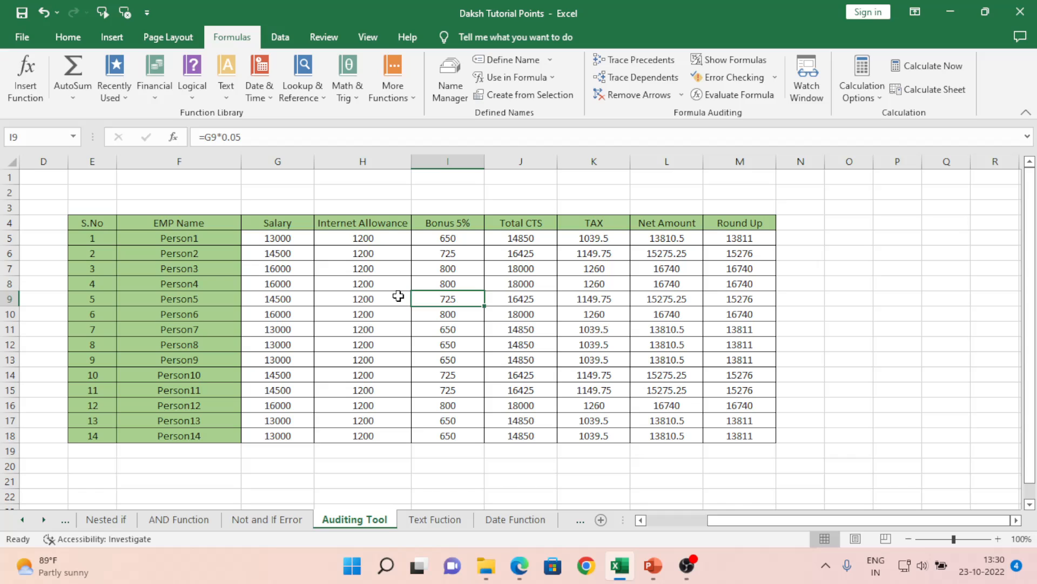
Step: Compare the Bonus 5% formulas in I5 and I6 with each other
key("Up")
key("Up")
key("Up")
key("Up")
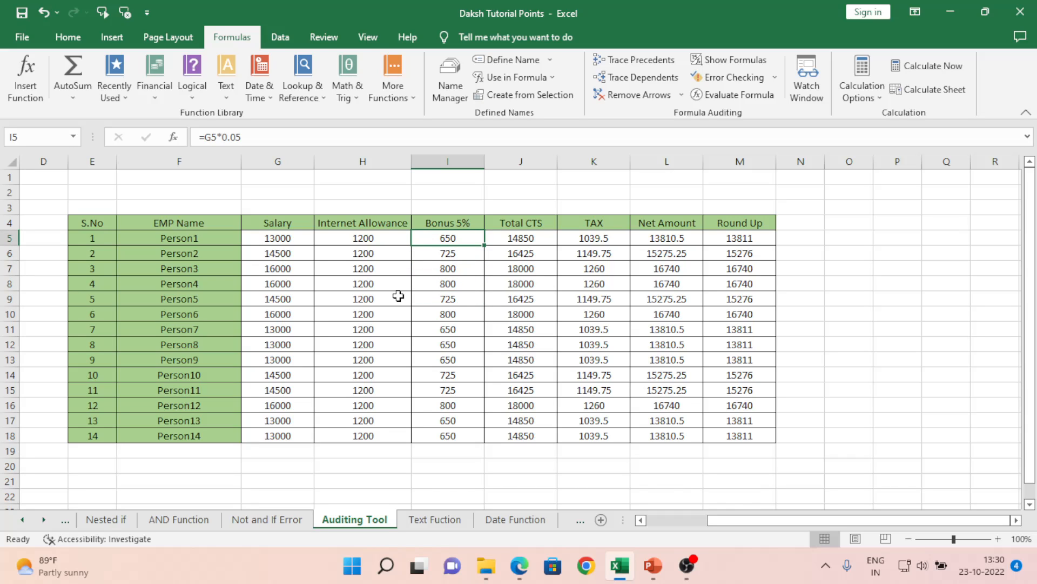
key("Down")
key("Up")
key("Down")
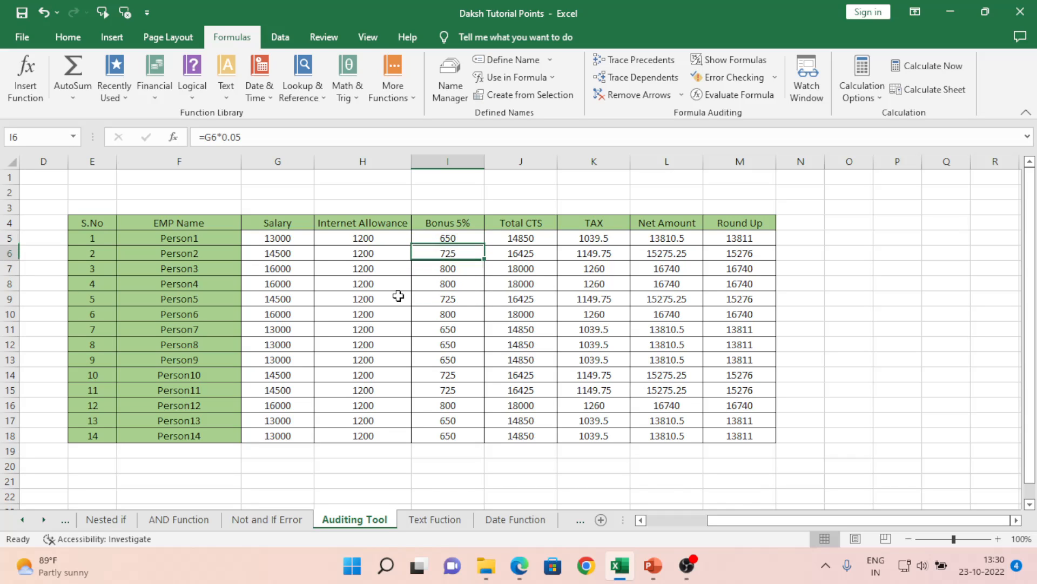
key("Up")
key("Down")
key("Up")
key("Down")
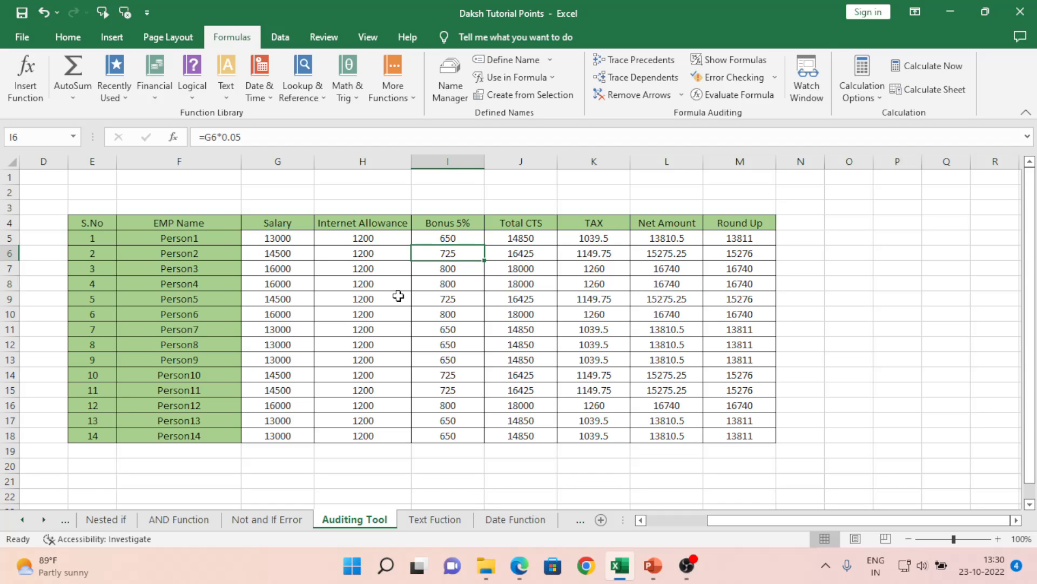
Step: Change the Total CTS formula in J7 to =G7+H8+I7 so that it is inconsistent with its column
key("Right")
key("Up")
key("Up")
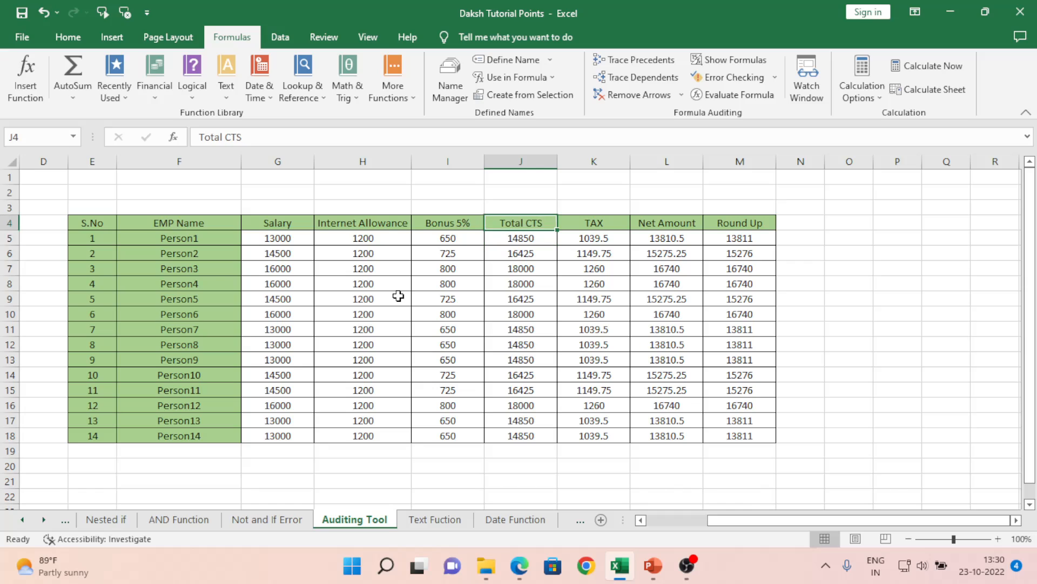
key("Down")
key("Down")
key("Down")
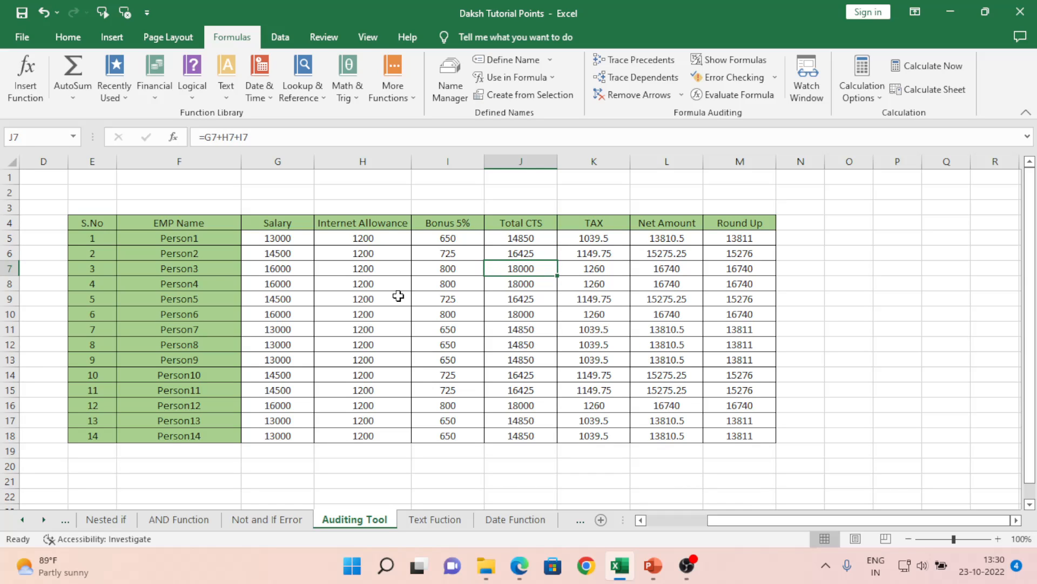
key("F2")
key("Left")
key("Left")
key("Left")
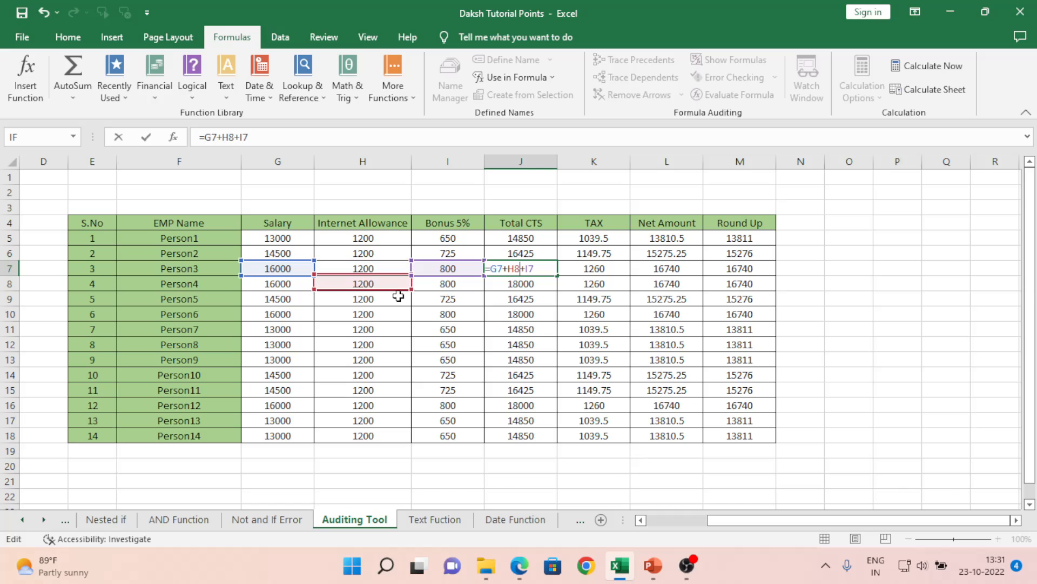
key("Return")
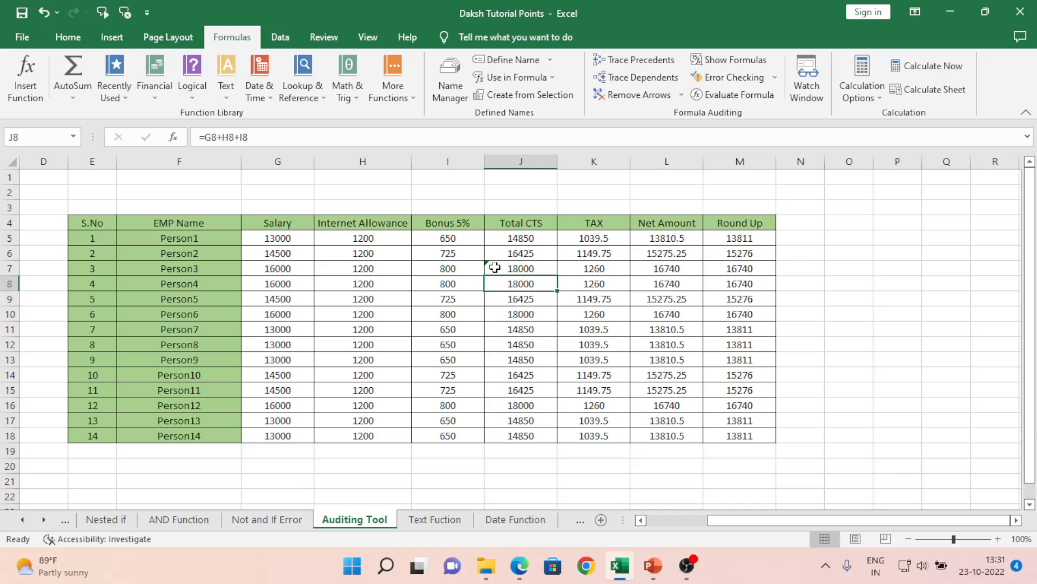
Step: Inspect the error choices offered for J7 and view the Error Checking Options, leaving the settings as they are
left_click(495, 267)
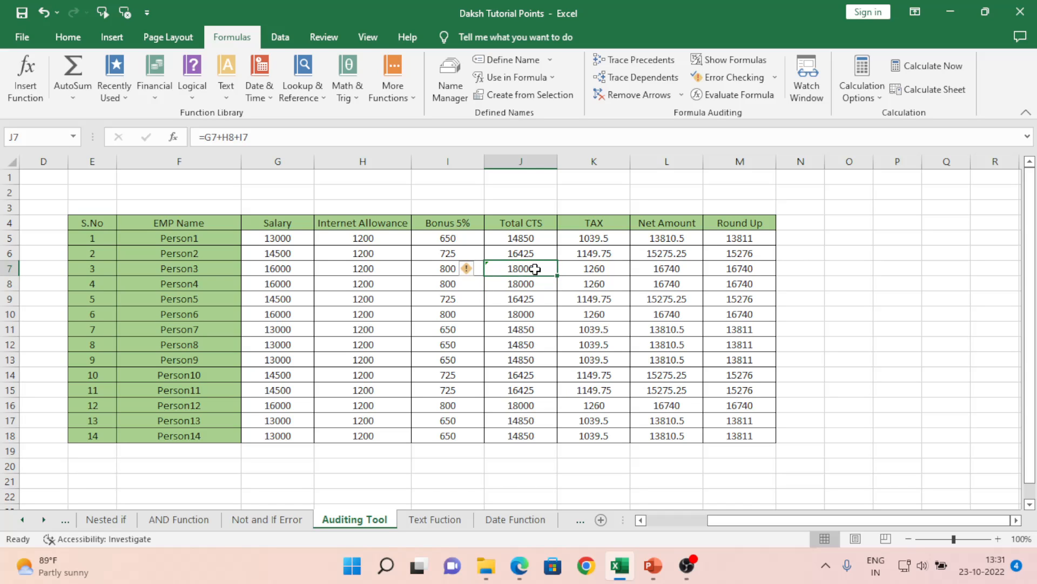
left_click(476, 272)
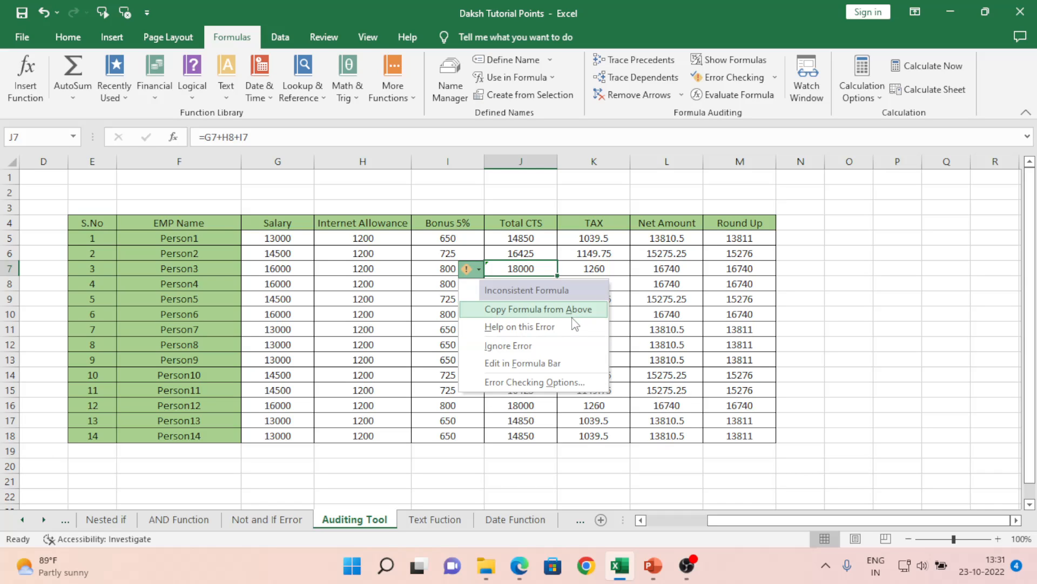
left_click(538, 382)
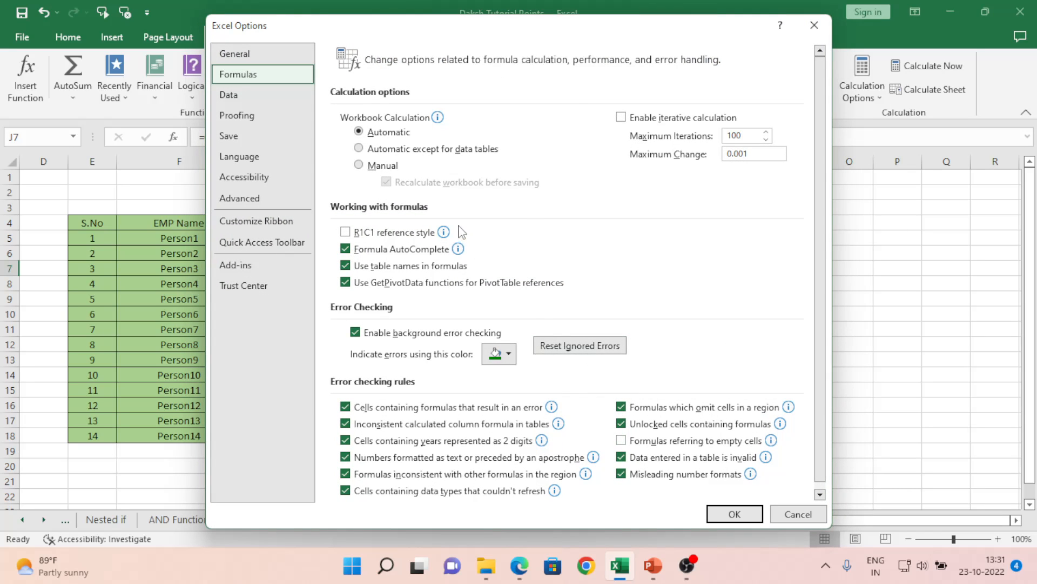
left_click(799, 513)
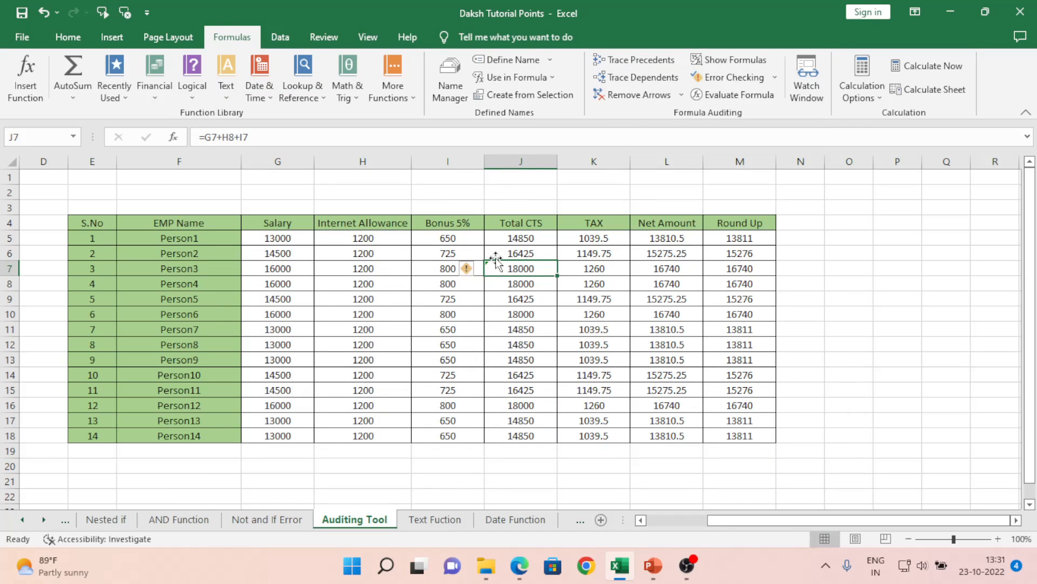
Step: Review the correction and ignore choices for the inconsistent formula in J7, comparing it with the formula in J6
left_click(468, 268)
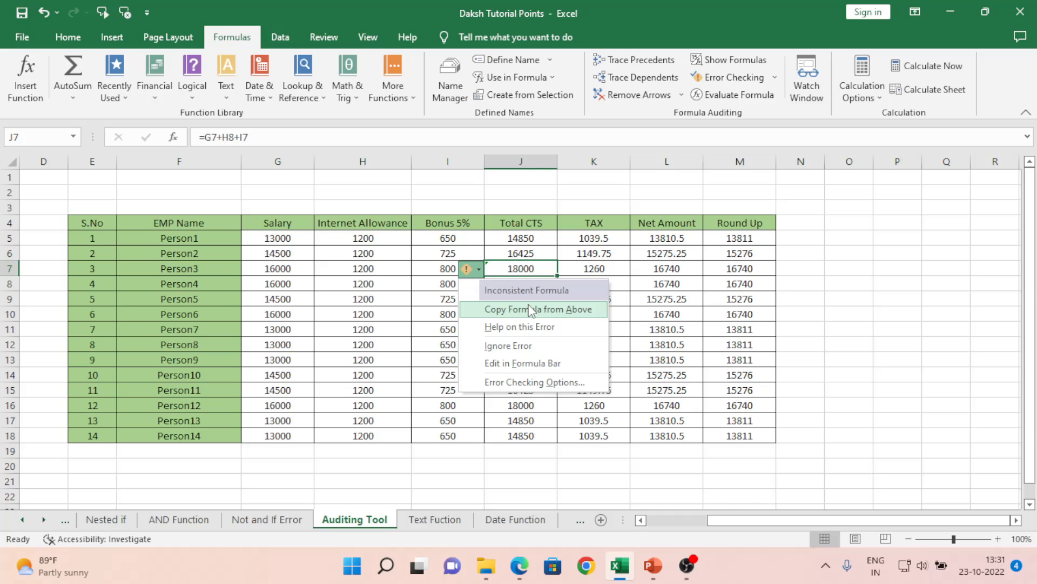
left_click(592, 241)
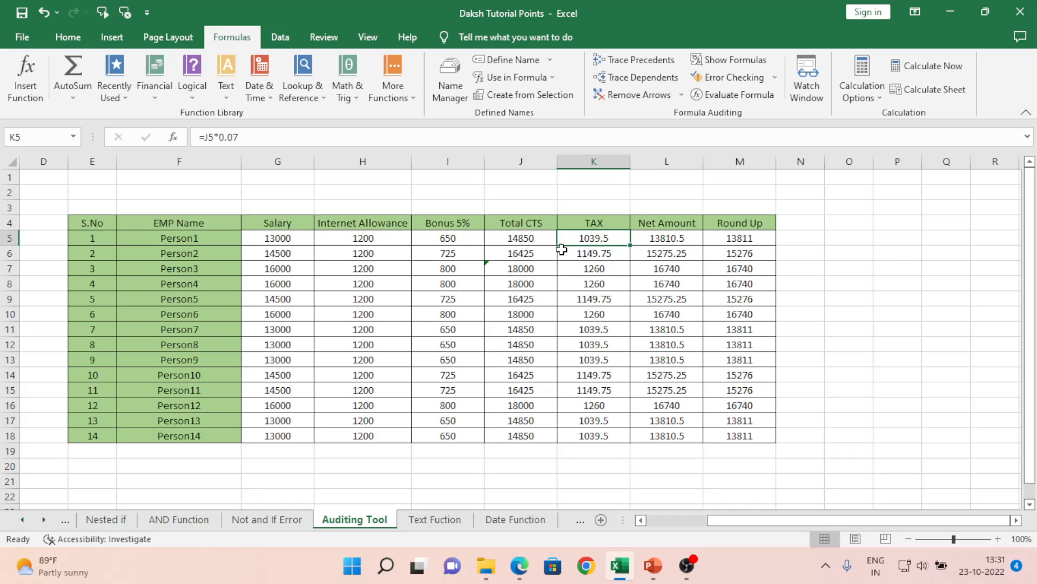
left_click(522, 252)
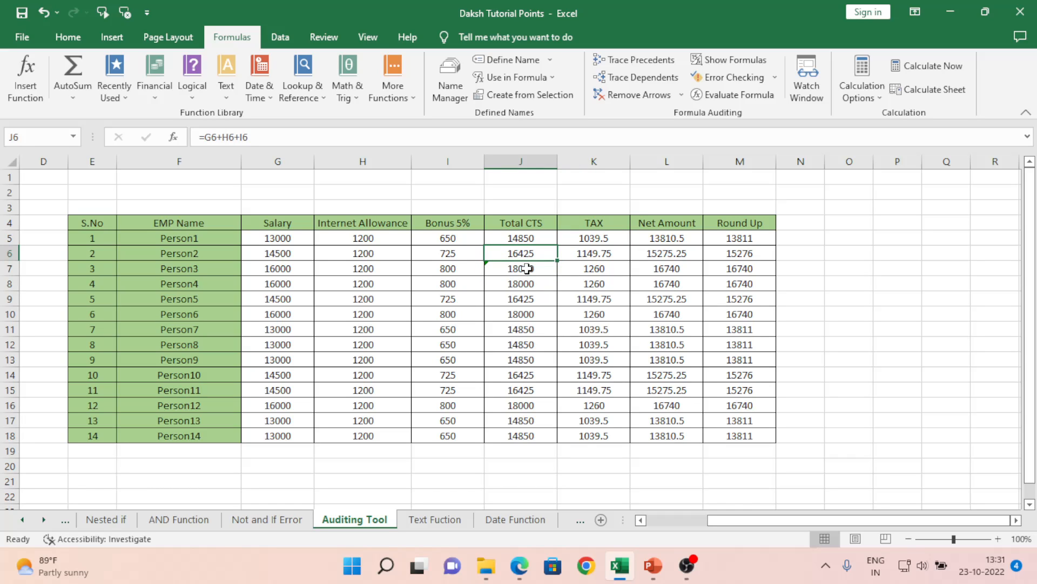
left_click(526, 268)
left_click(471, 269)
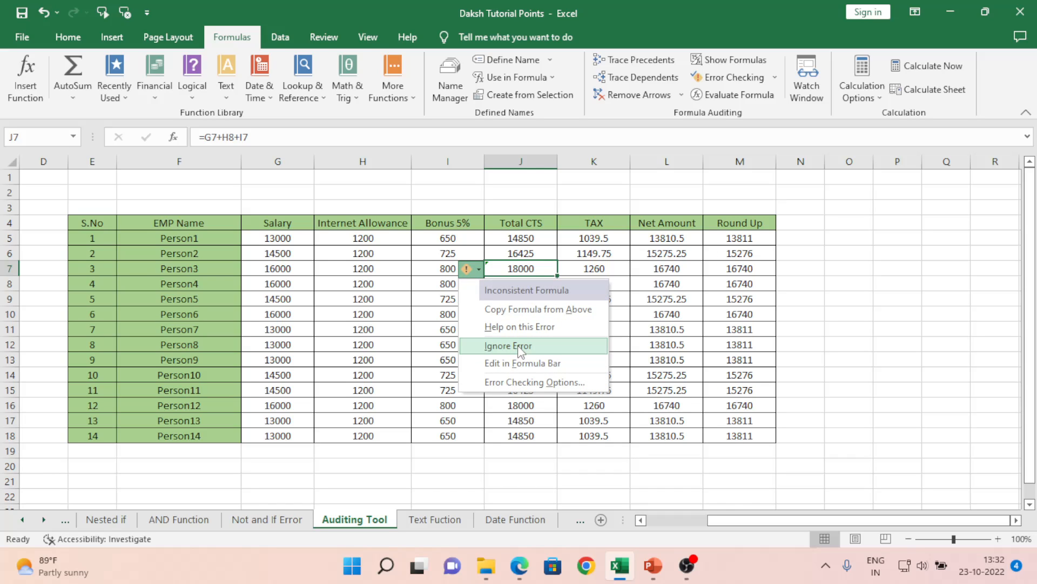
left_click(370, 316)
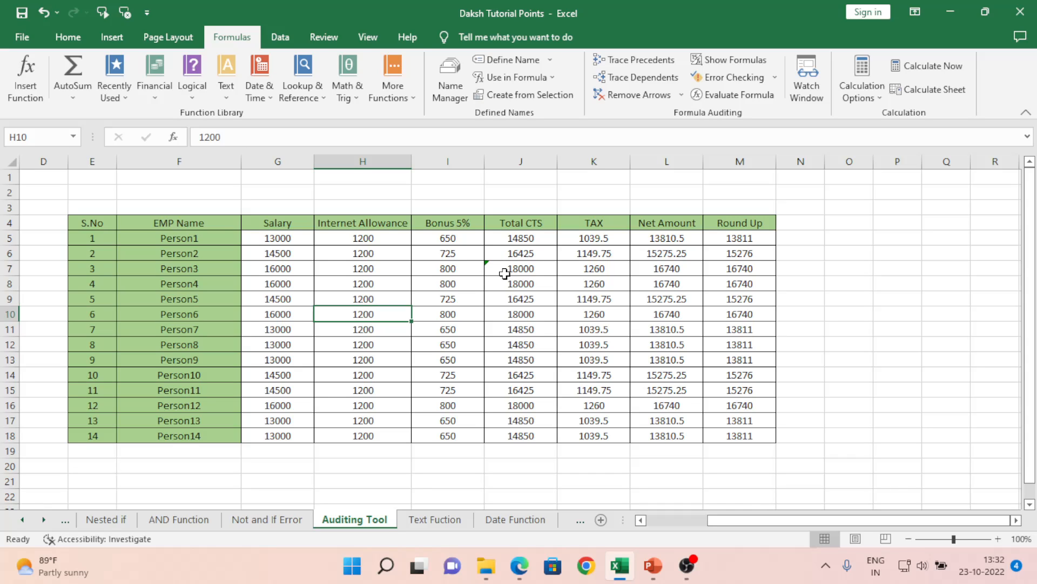
left_click(335, 279)
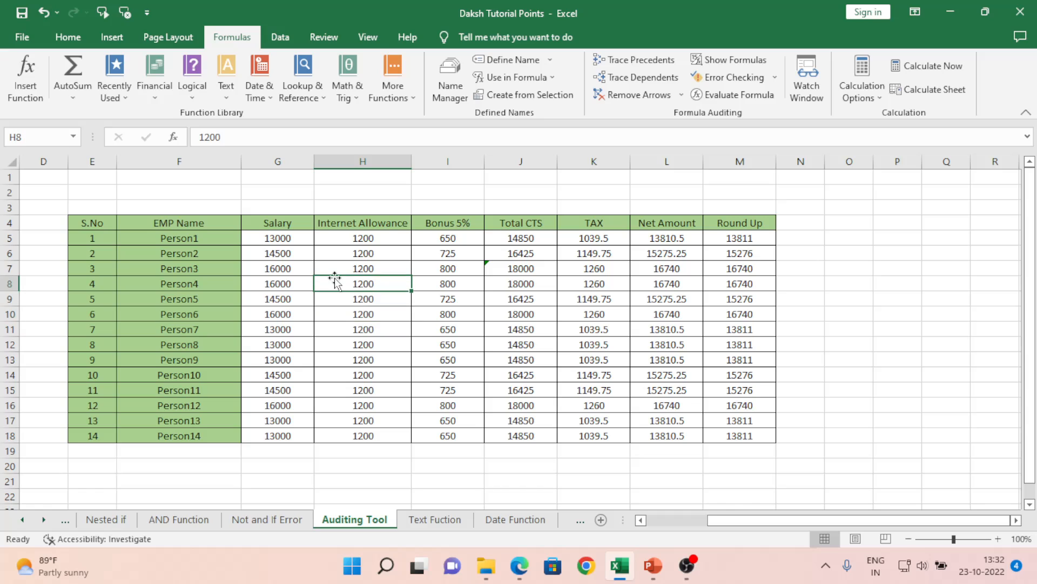
Step: Run Error Checking on the sheet, correct the flagged J7 formula to =G7+H7+I7, and close the check
left_click(733, 78)
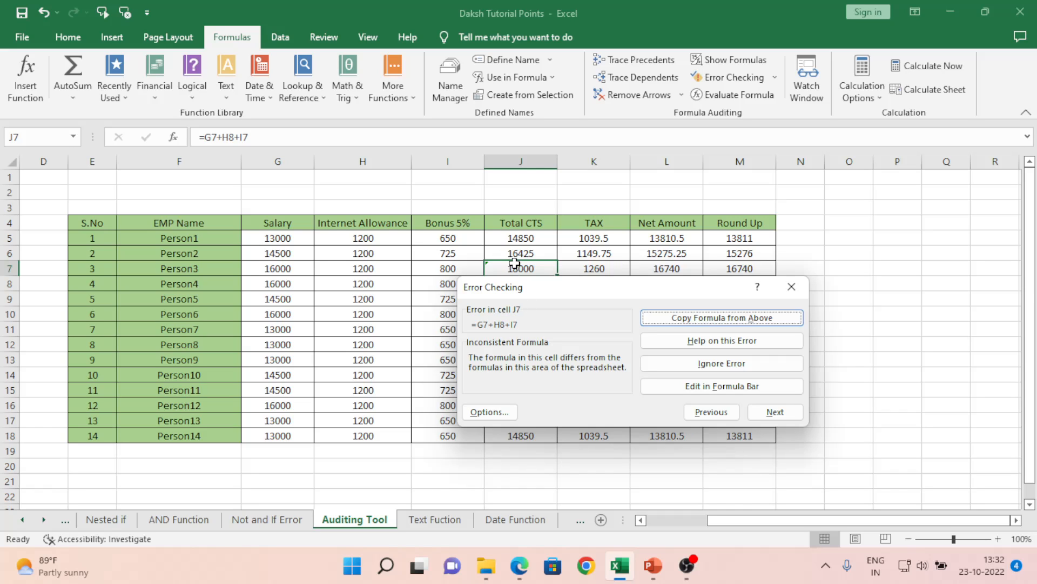
left_click_drag(557, 296, 635, 311)
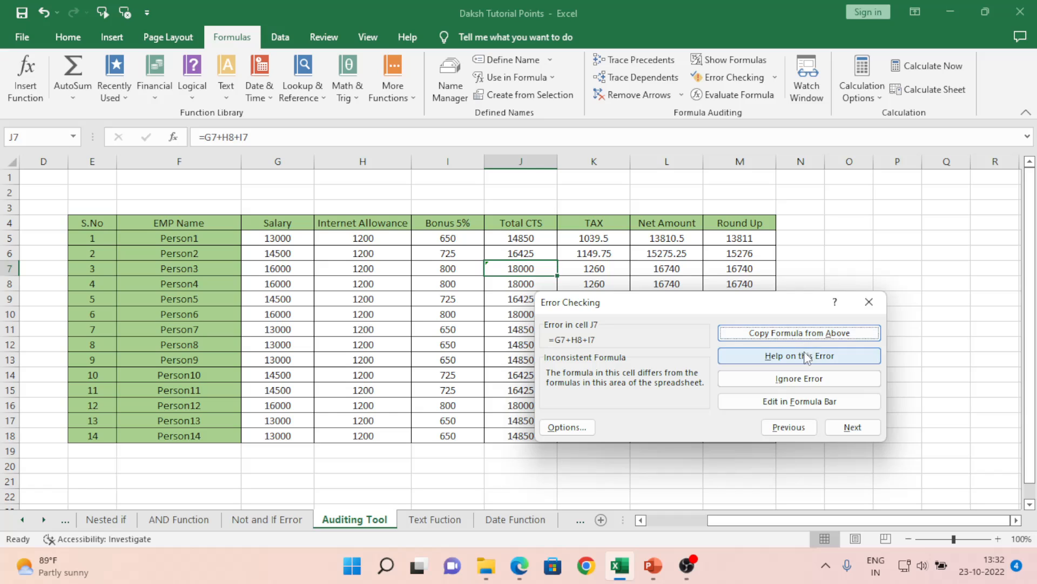
left_click(806, 402)
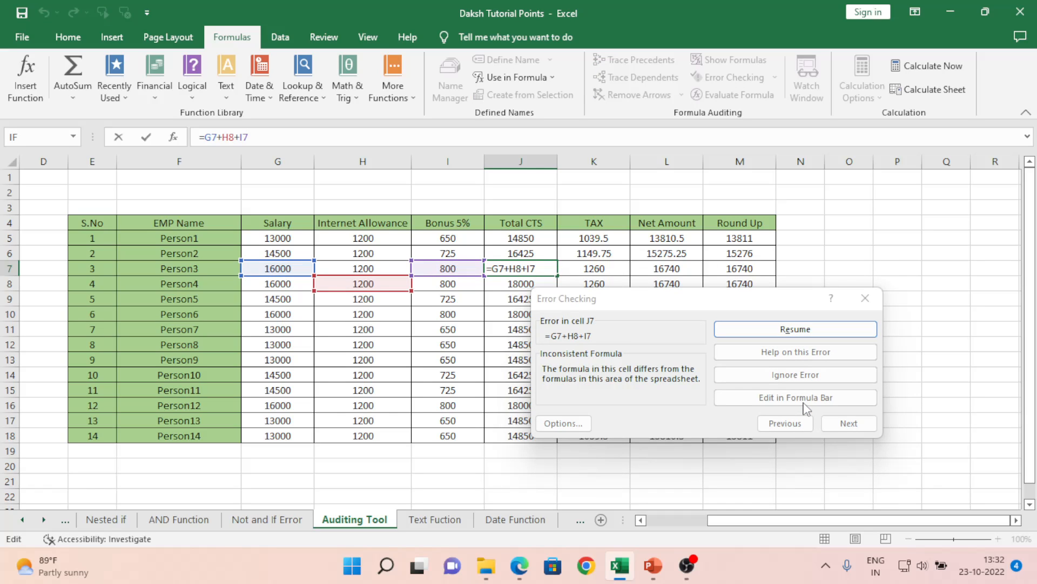
left_click(236, 137)
key("BackSpace")
type("7")
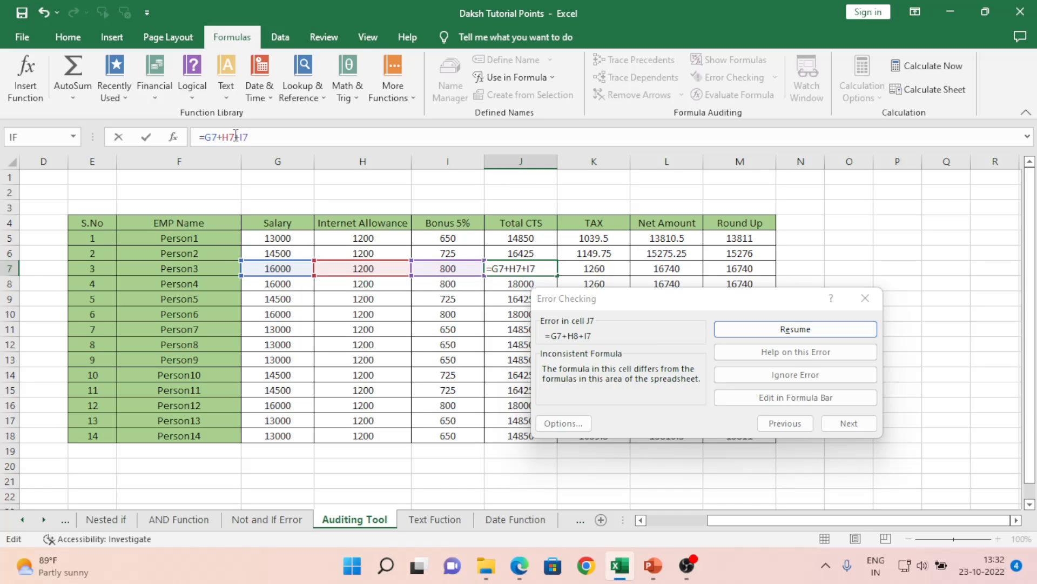
key("Return")
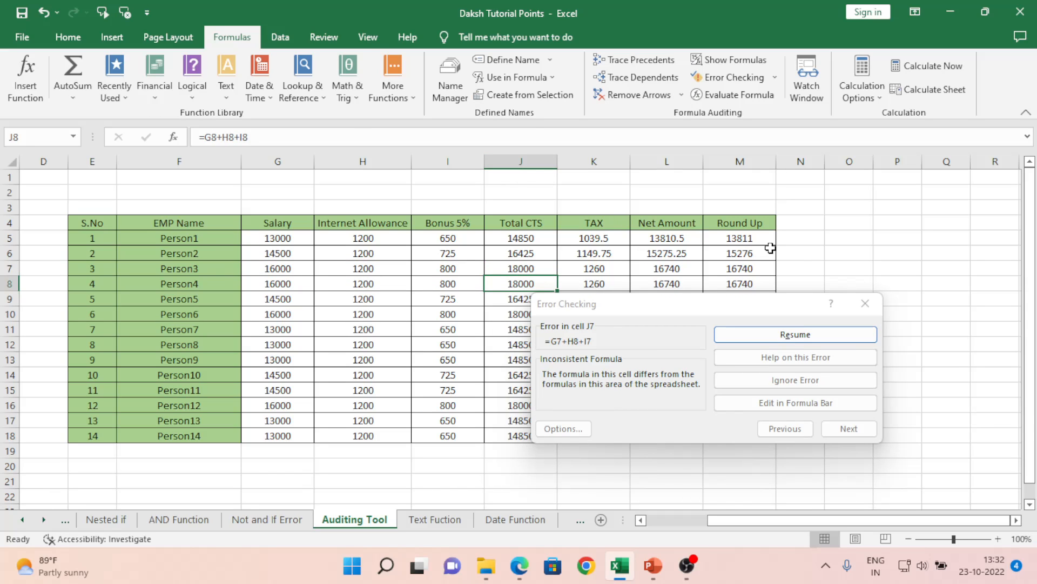
left_click(873, 306)
left_click(547, 308)
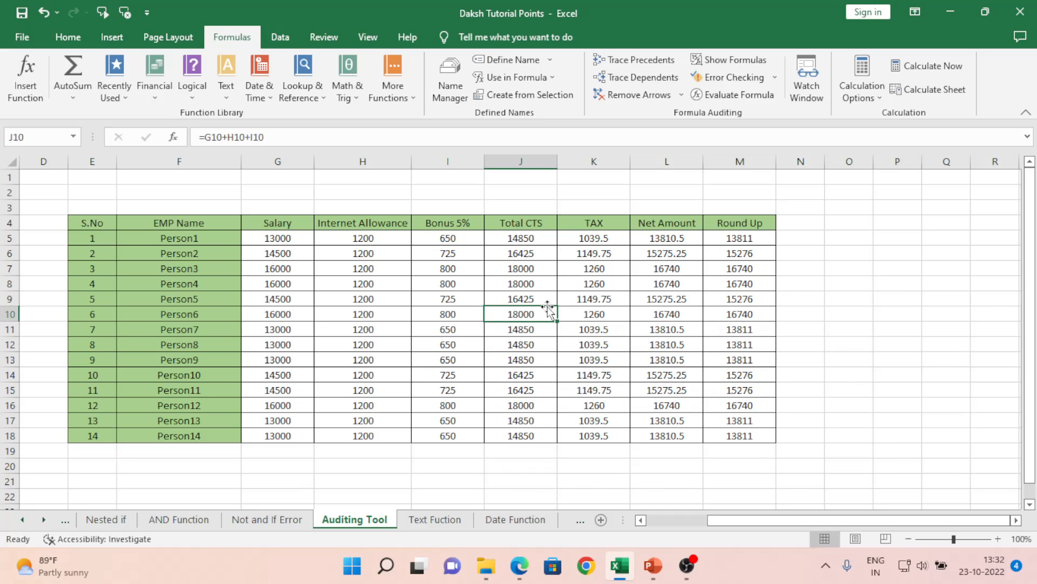
Step: Replace the Round Up formula in M9 with =L9 to create an inconsistent formula
left_click(744, 296)
double_click(744, 296)
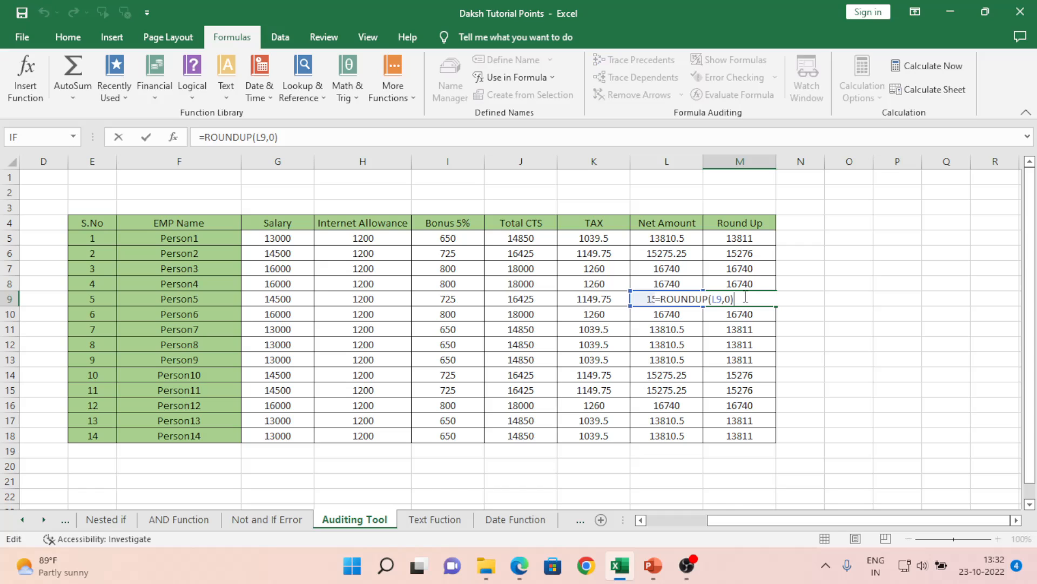
key("Escape")
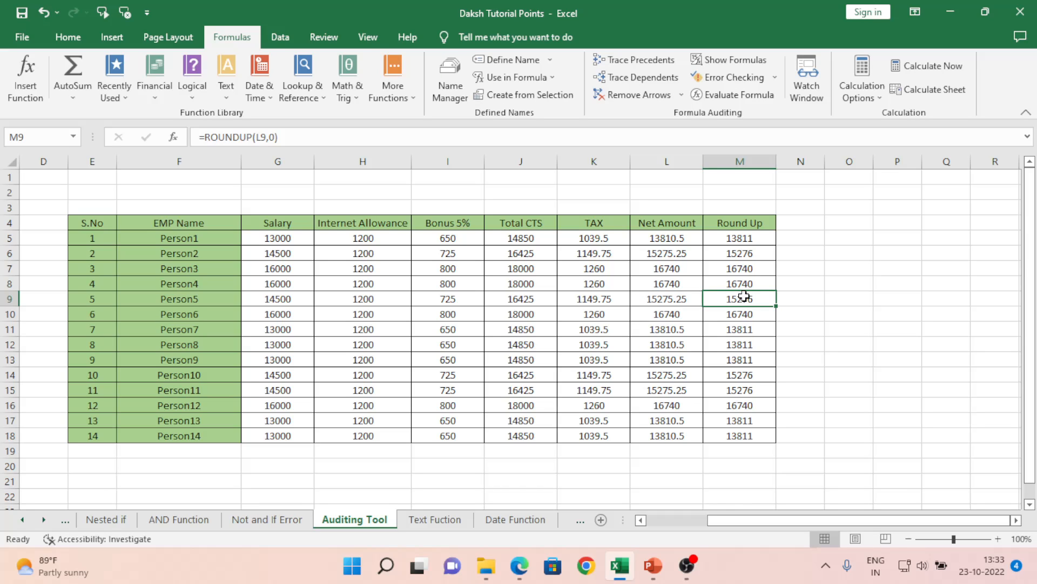
type("=L9")
key("Return")
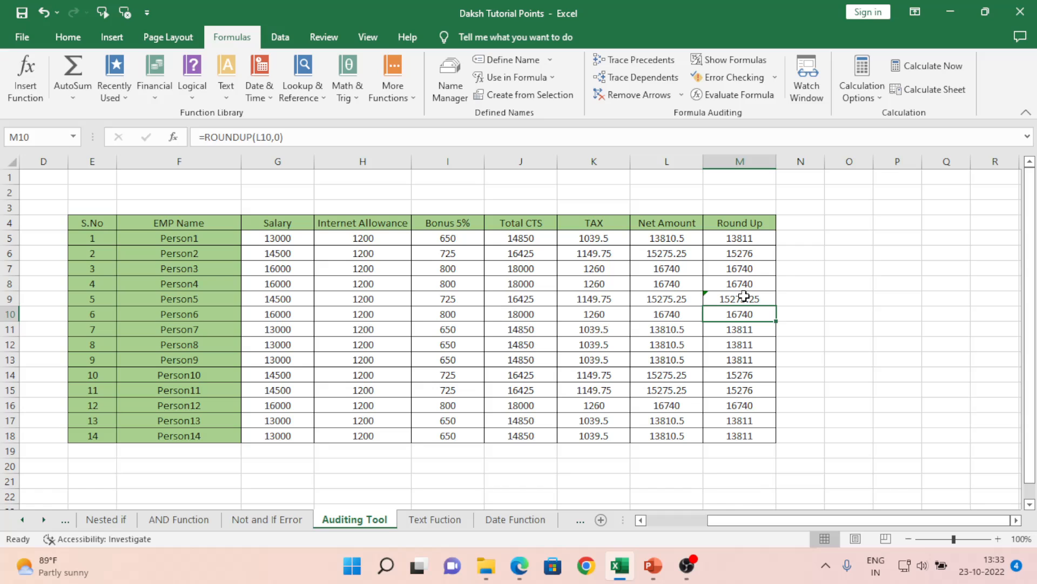
Step: Fix the inconsistent formula in M9 by copying the formula from above
left_click(744, 296)
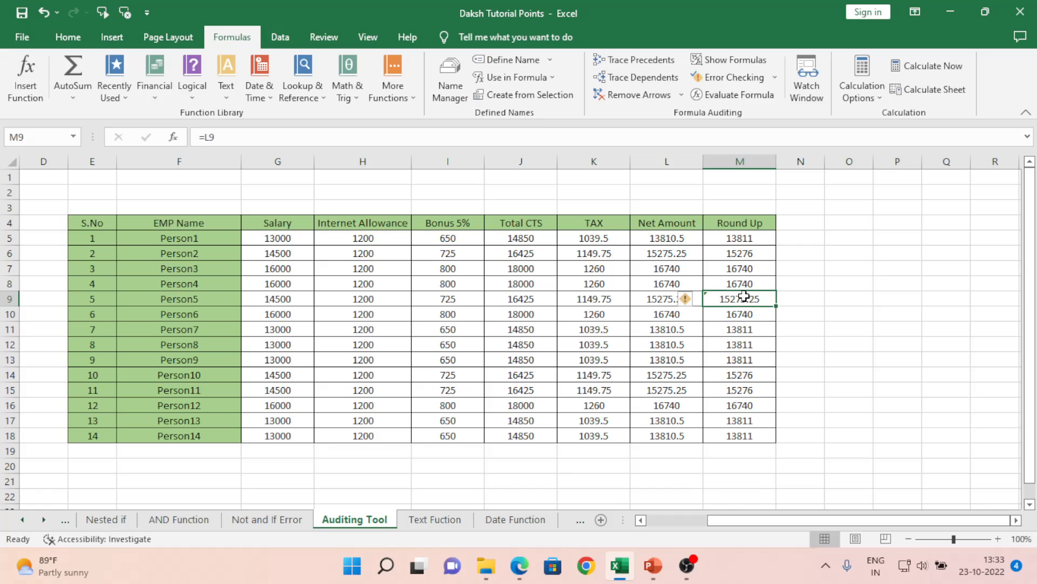
left_click(687, 300)
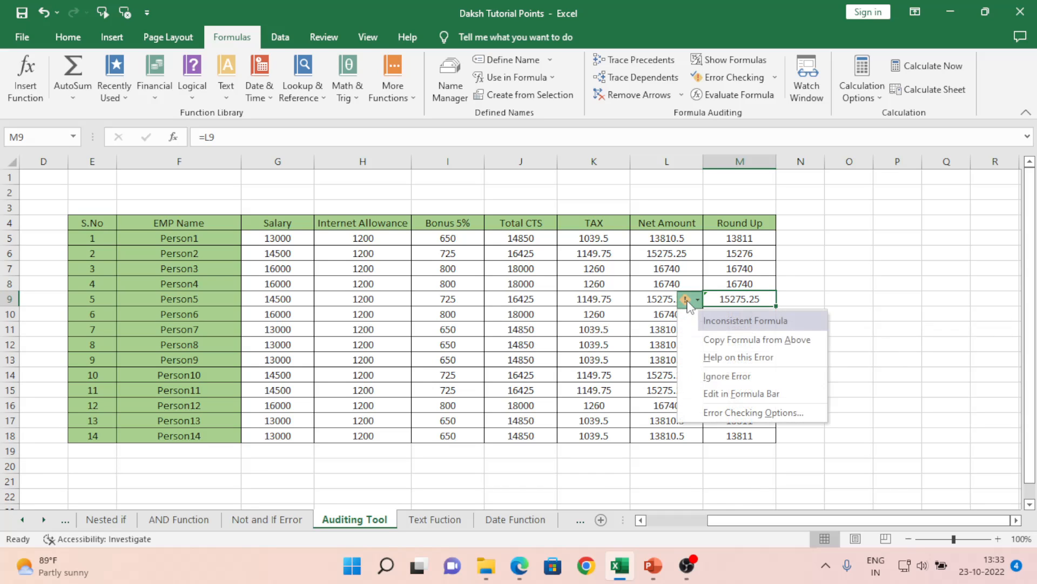
left_click(733, 340)
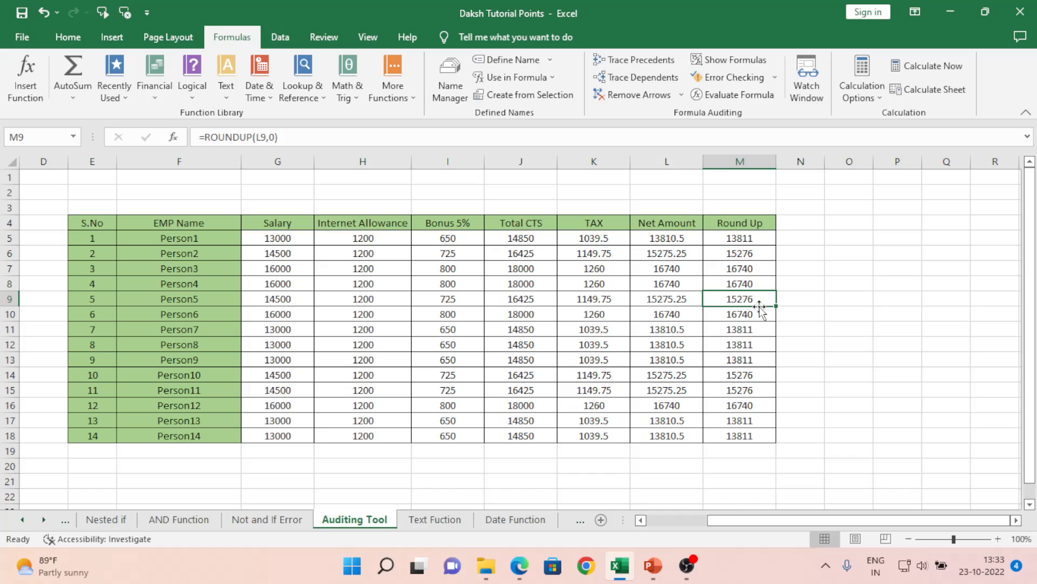
Step: Open Evaluate Formula for the Round Up cell M7 and evaluate its ROUNDUP formula through to the result
left_click(741, 329)
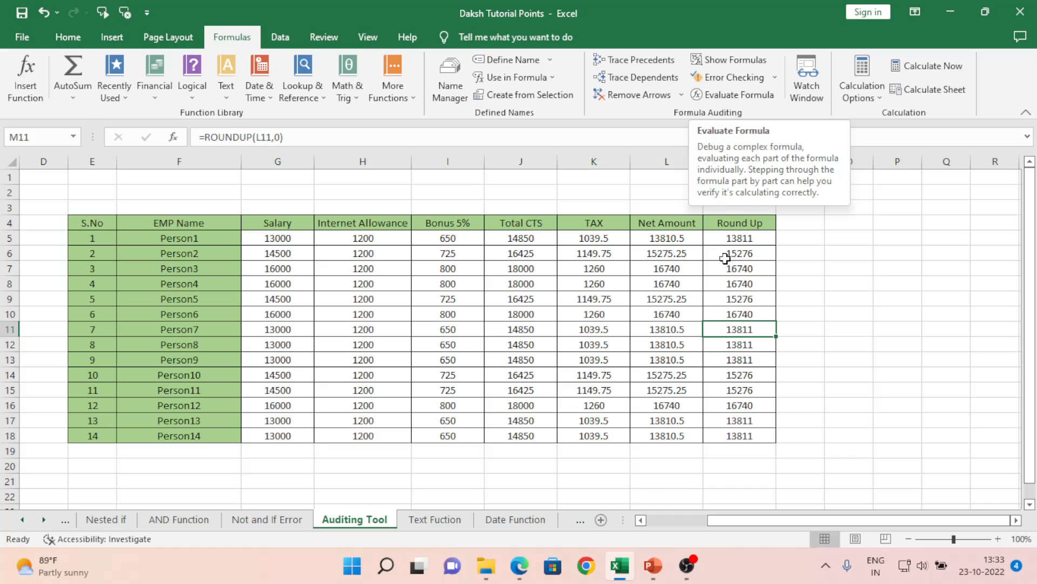
left_click(736, 236)
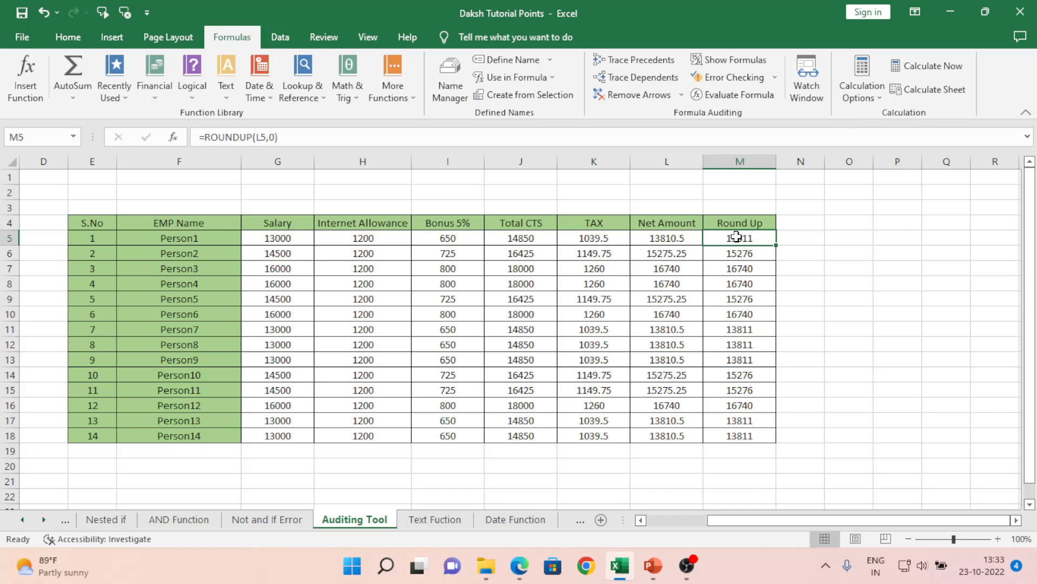
left_click(733, 268)
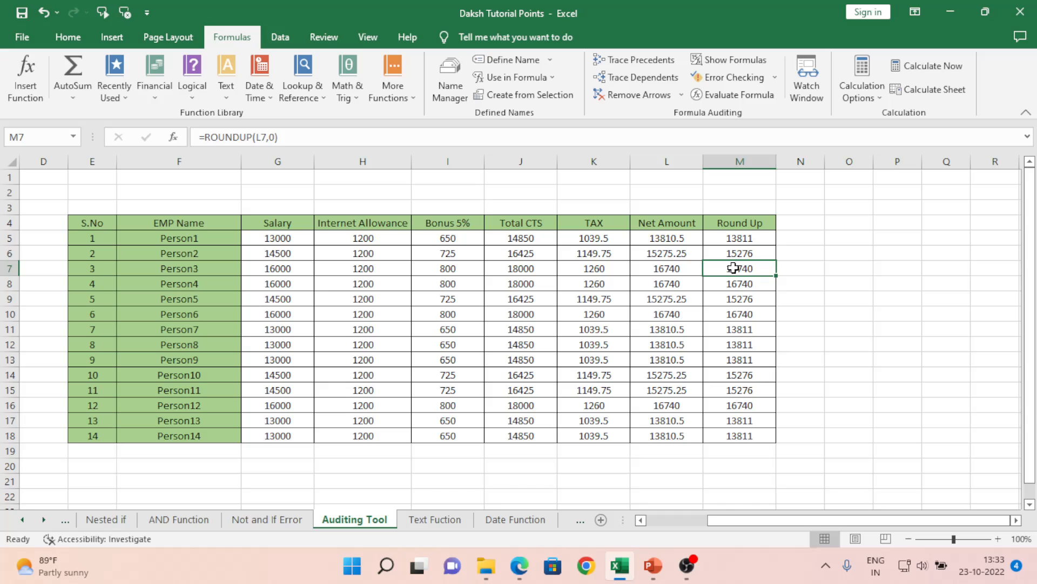
left_click(748, 102)
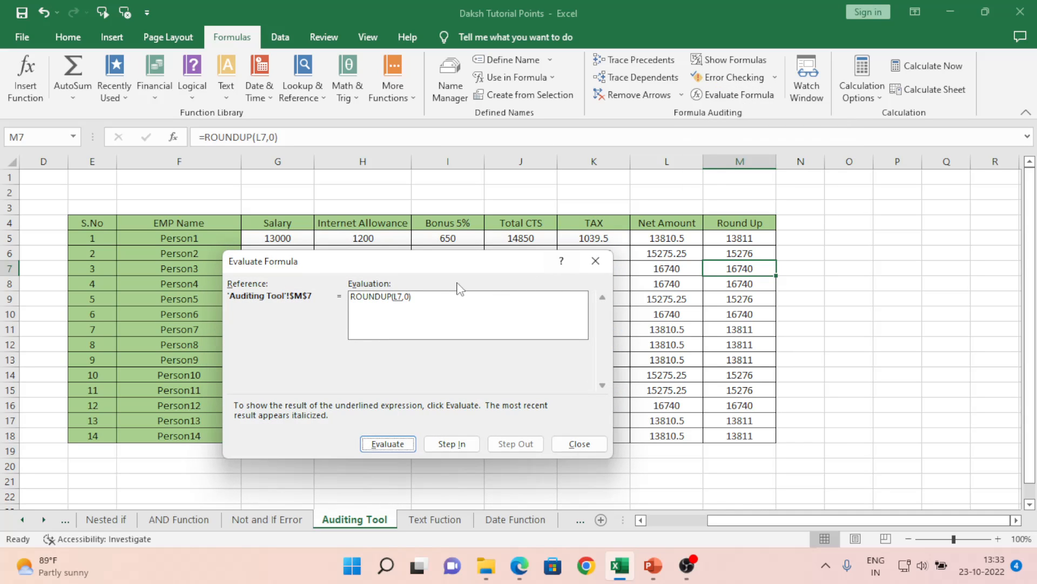
left_click_drag(424, 266, 334, 275)
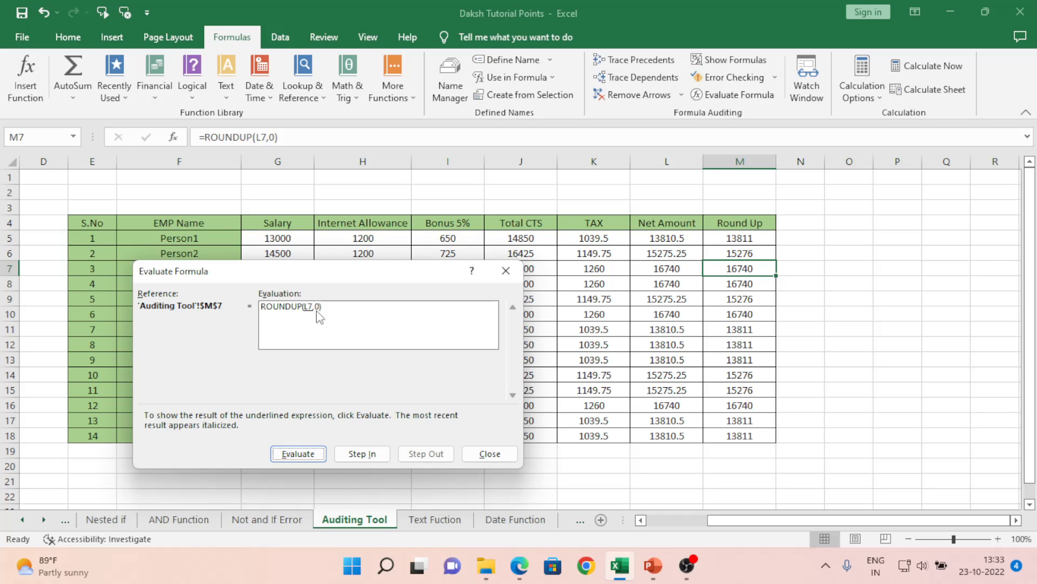
left_click(298, 456)
left_click(299, 455)
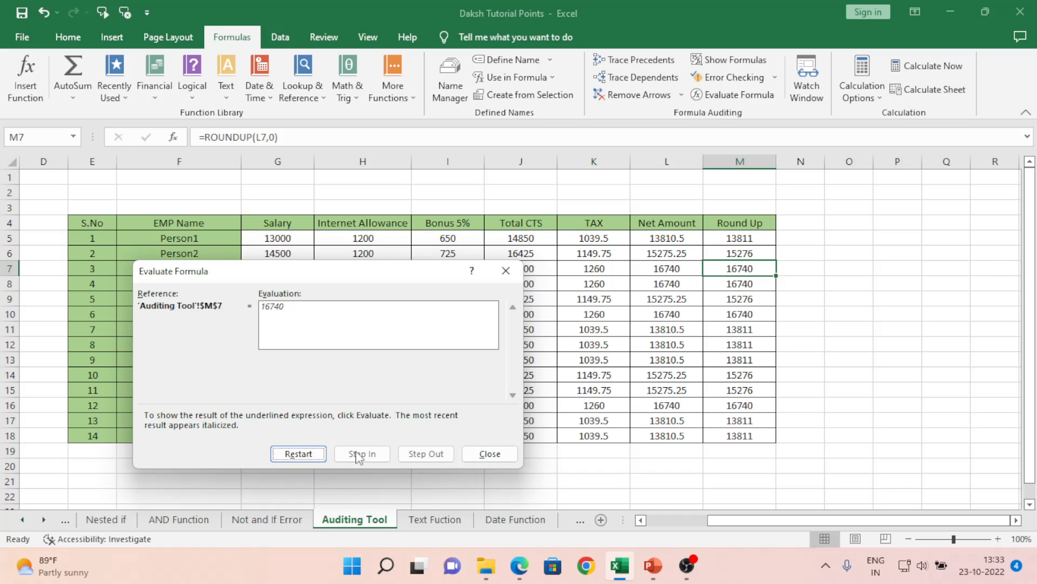
Step: Restart the evaluation of M7, work through the ROUNDUP formula again, and close the evaluation
left_click(313, 456)
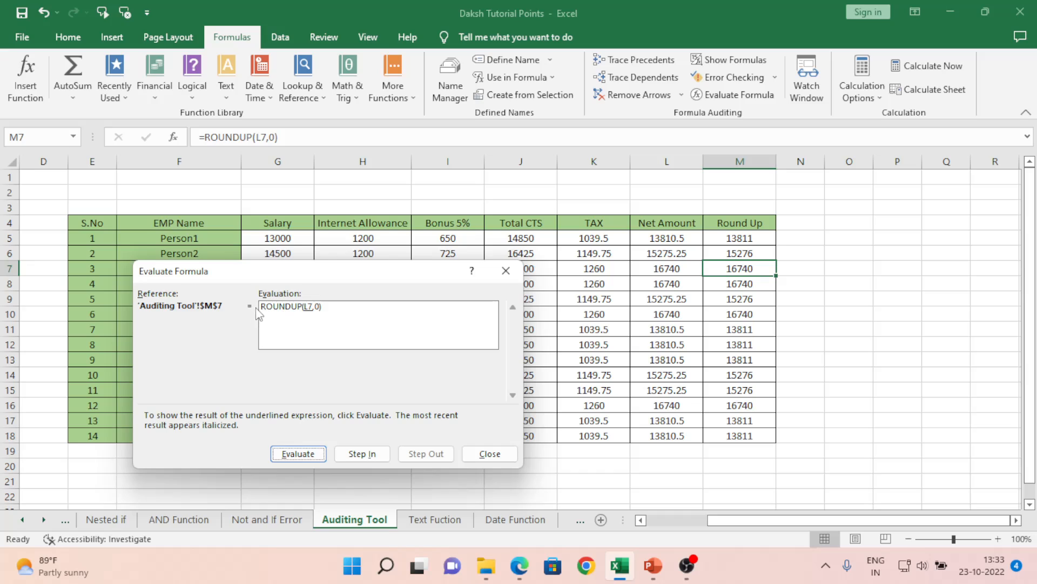
left_click(306, 457)
left_click(297, 455)
left_click(291, 450)
left_click(312, 455)
left_click(312, 456)
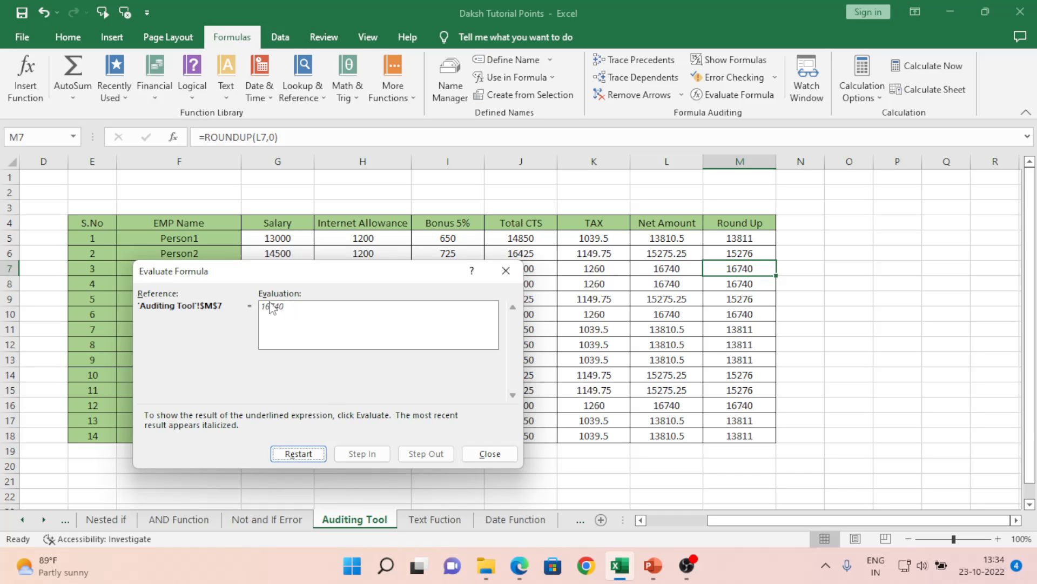
left_click(489, 453)
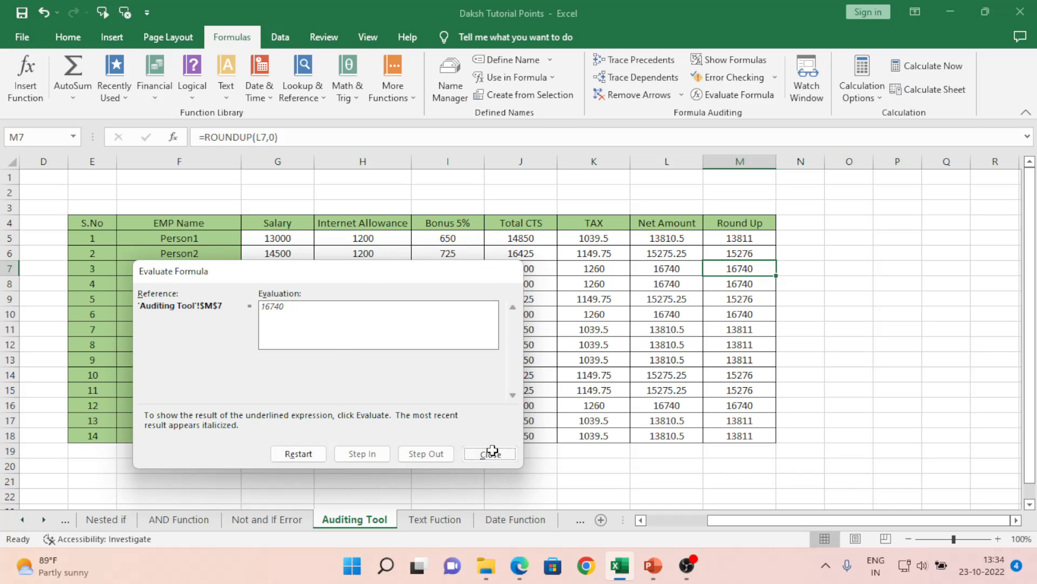
Step: Evaluate the Total CTS formula =G5+H5+I5 in J5 term by term until the final result
left_click(523, 240)
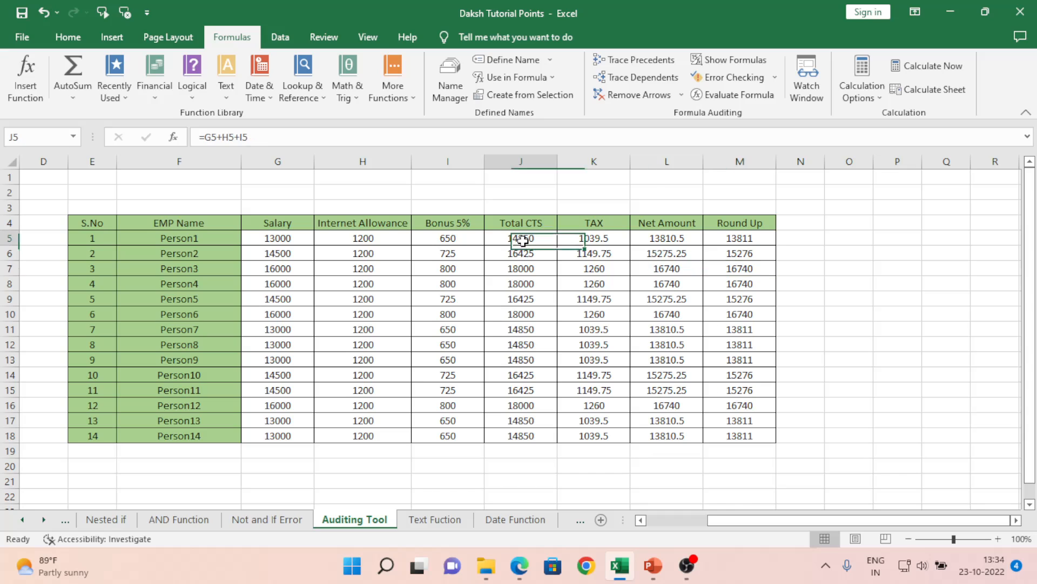
left_click(751, 96)
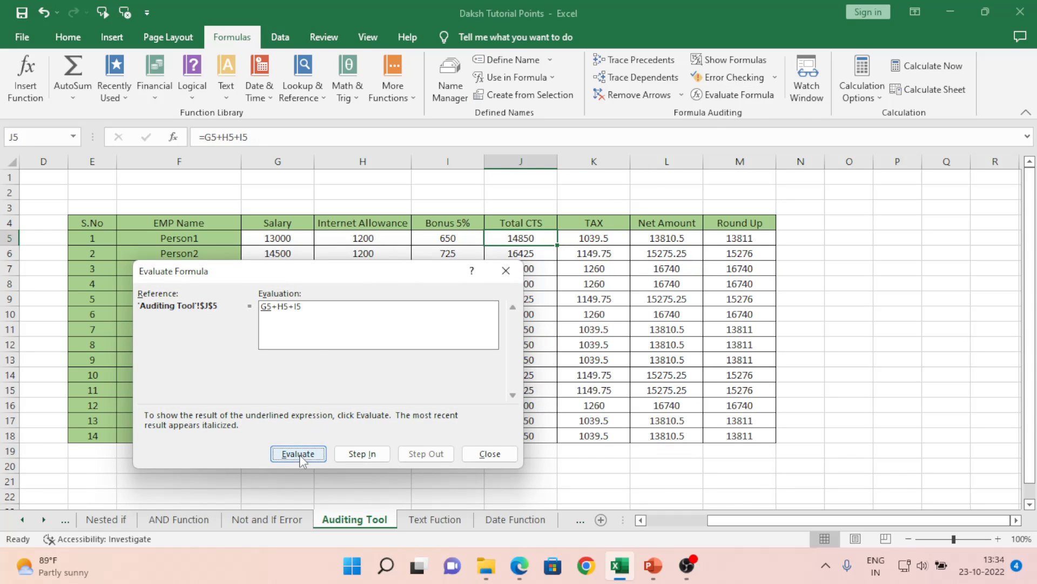
left_click(299, 454)
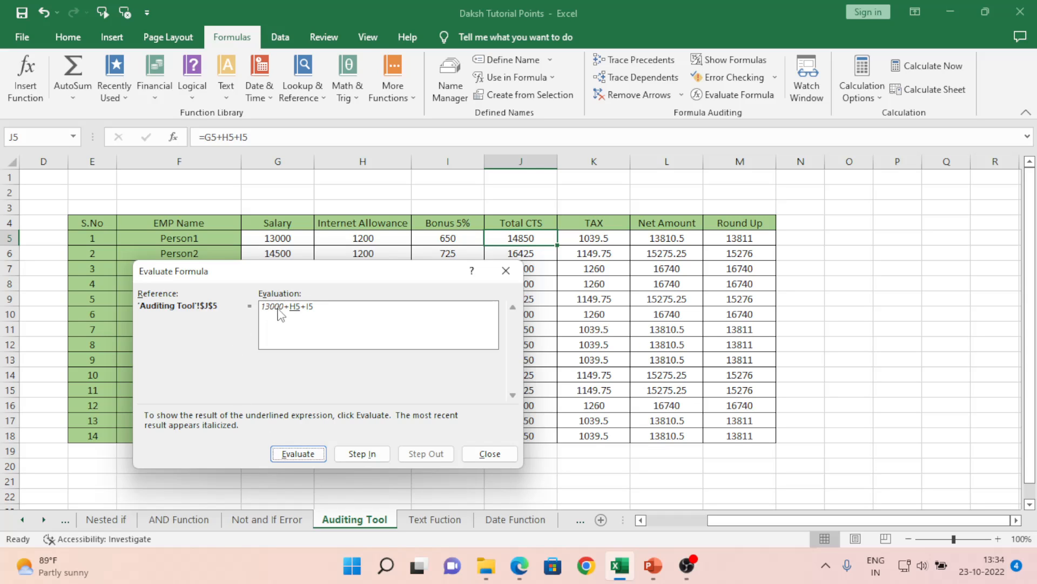
left_click_drag(300, 277, 315, 305)
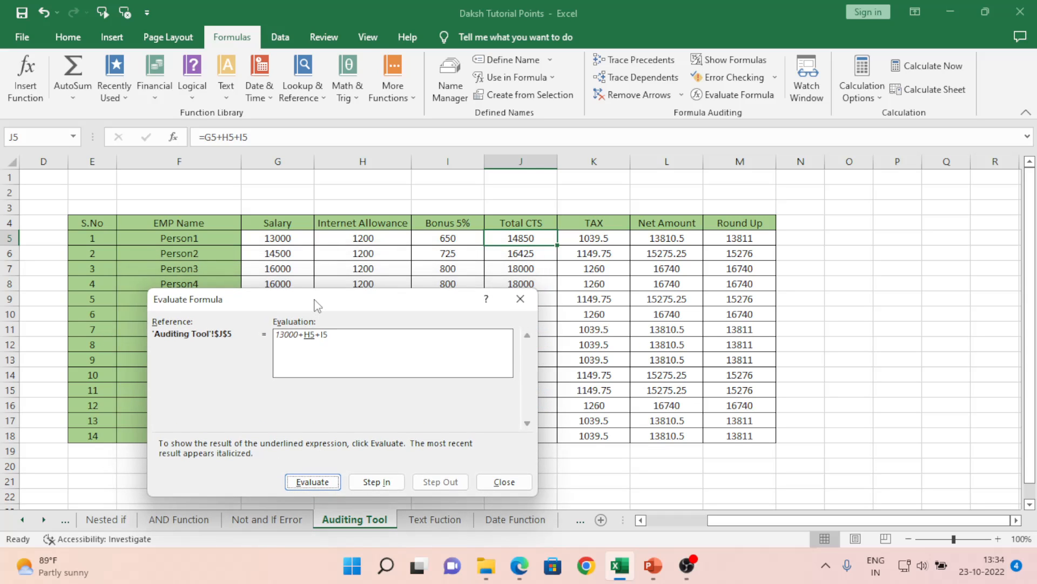
left_click(313, 482)
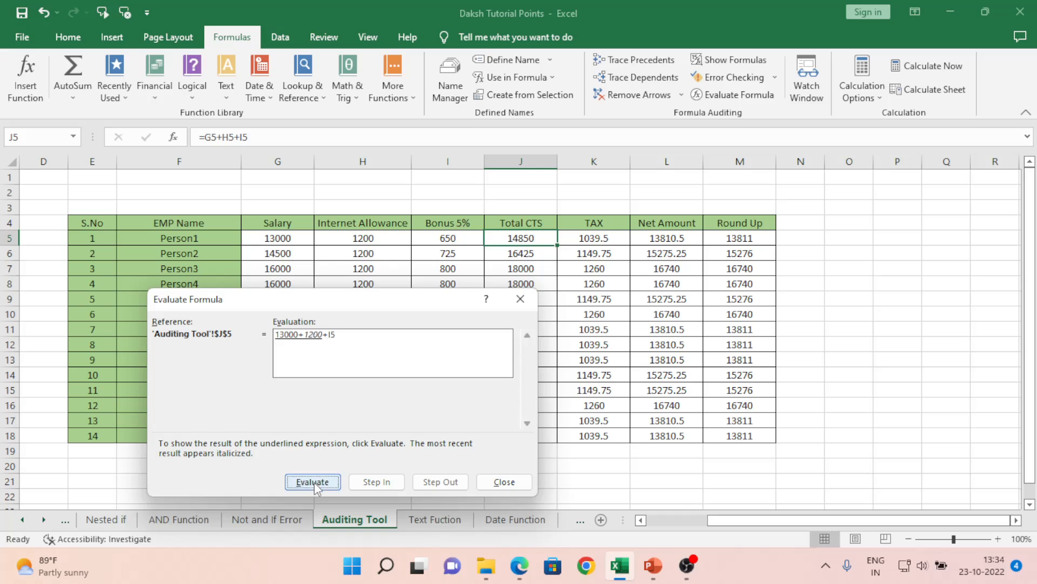
left_click(313, 483)
left_click(313, 482)
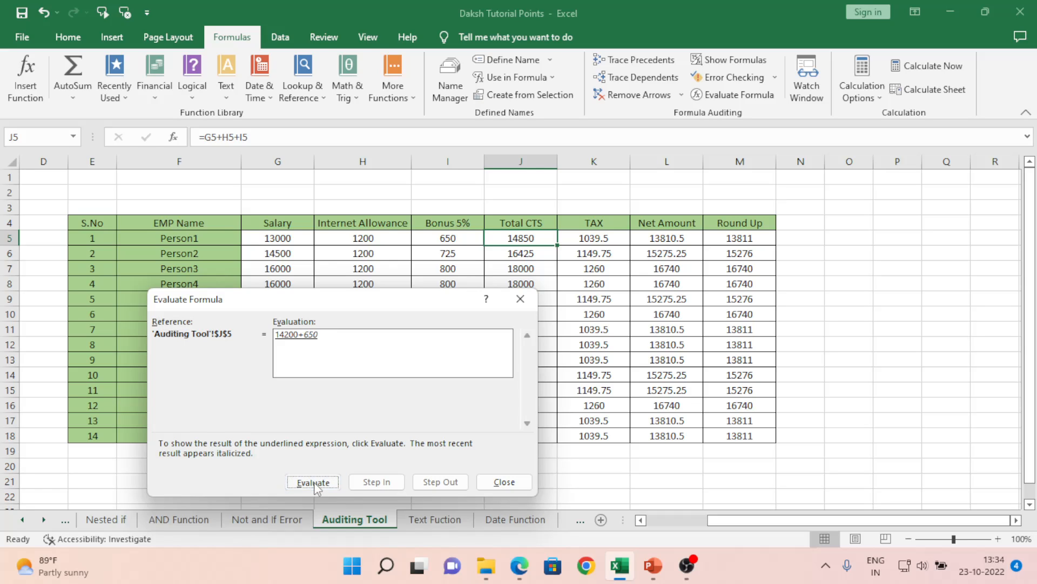
left_click(313, 482)
Step: Restart the J5 evaluation and go through each reference and partial sum again to the final result
left_click(313, 482)
left_click(320, 486)
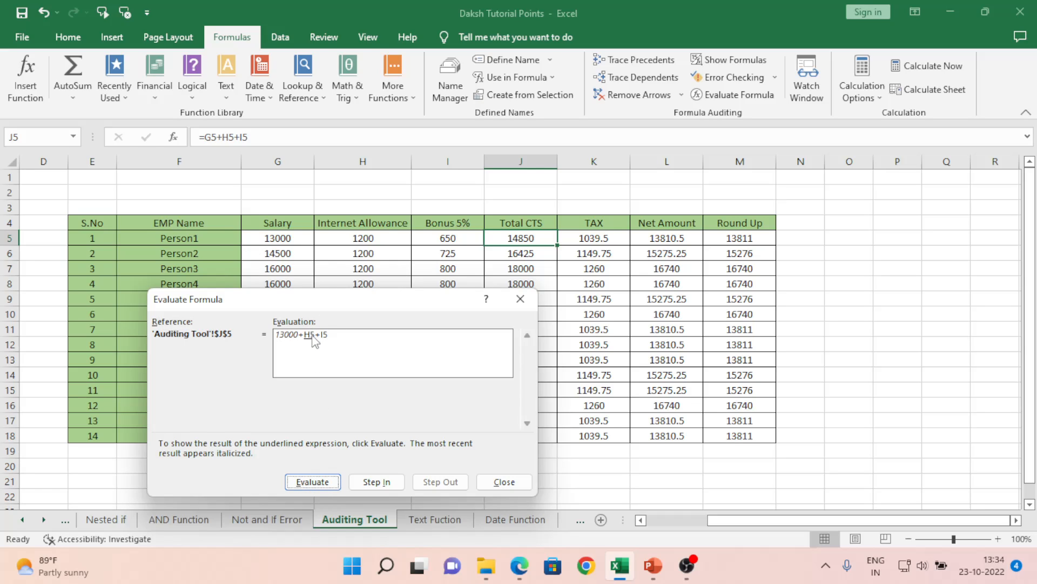
left_click(319, 479)
left_click(311, 483)
left_click(330, 482)
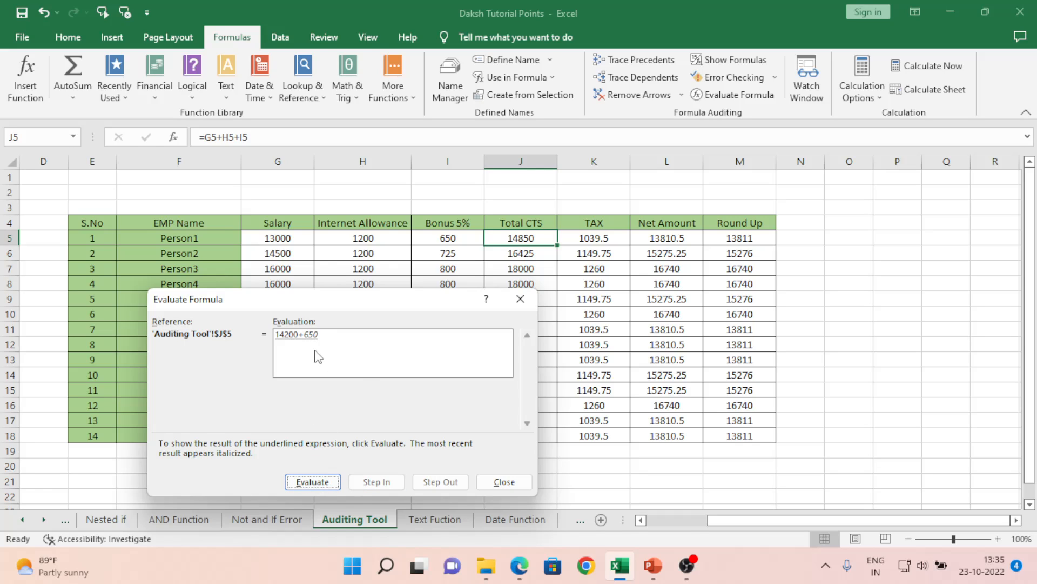
left_click(320, 483)
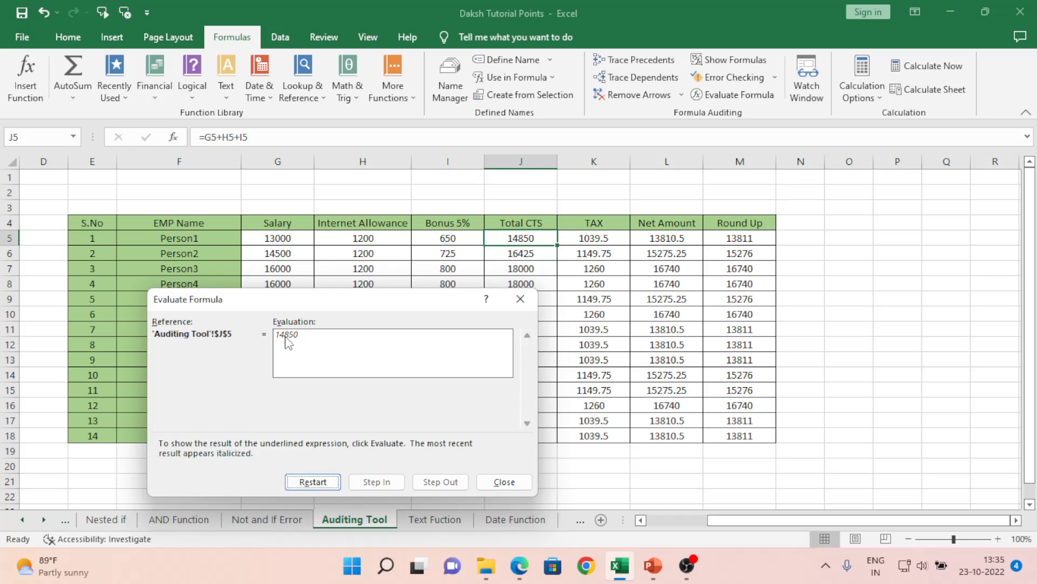
Step: Restart the J5 evaluation, stepping into and back out of the references G5 and H5
left_click(322, 484)
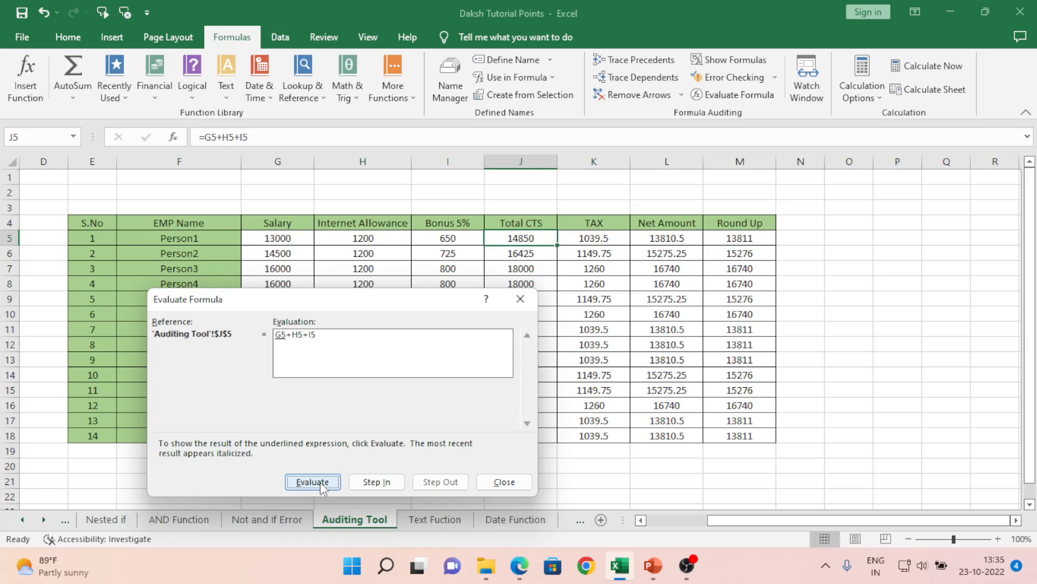
left_click(385, 483)
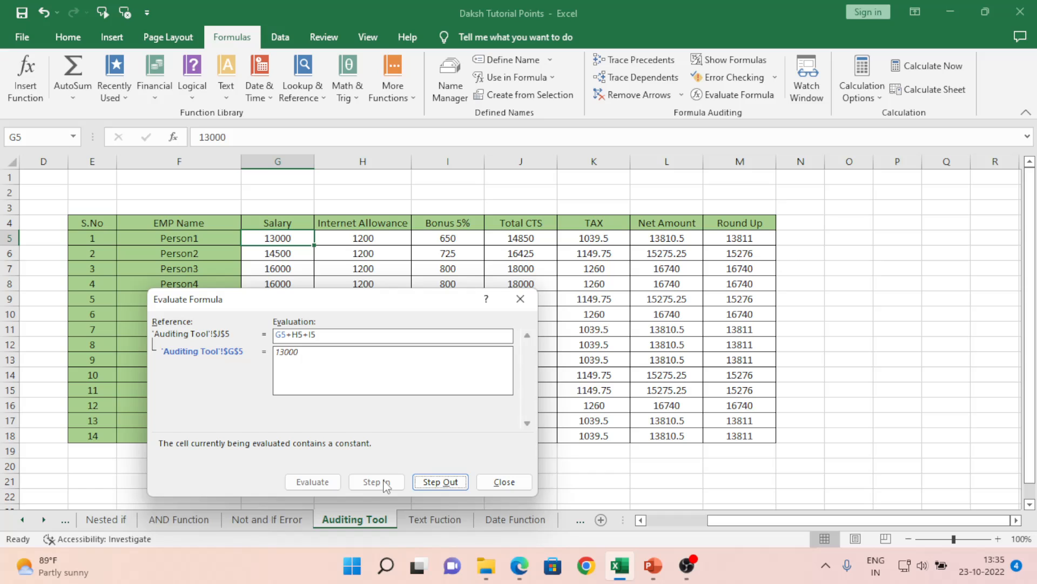
left_click(431, 482)
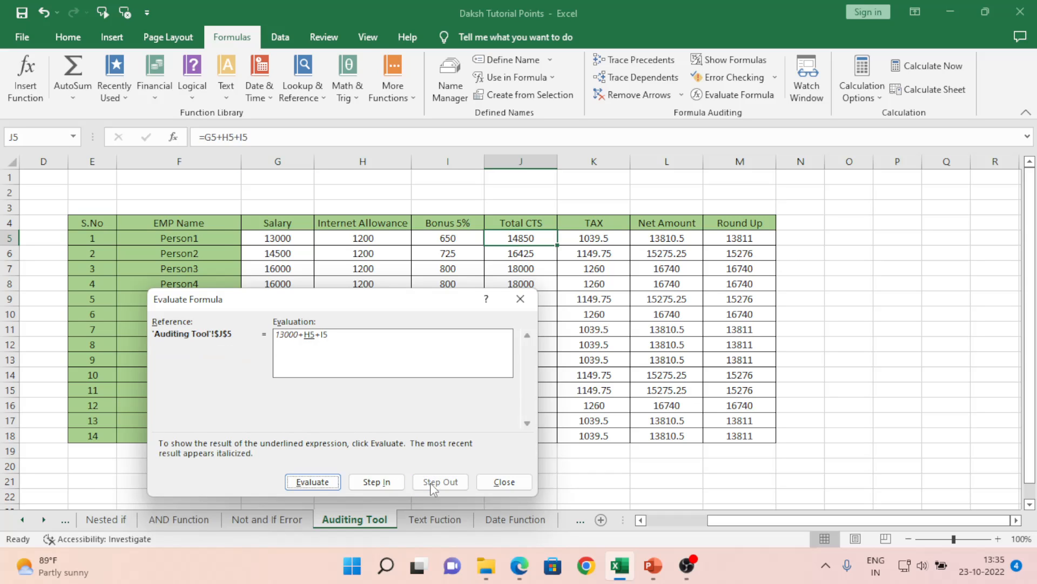
left_click(381, 483)
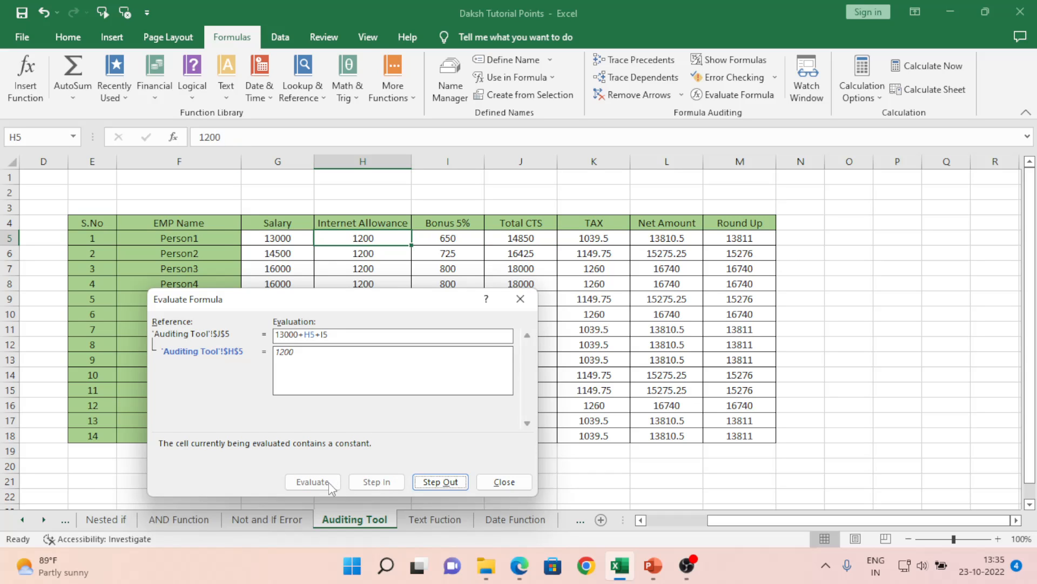
left_click(442, 481)
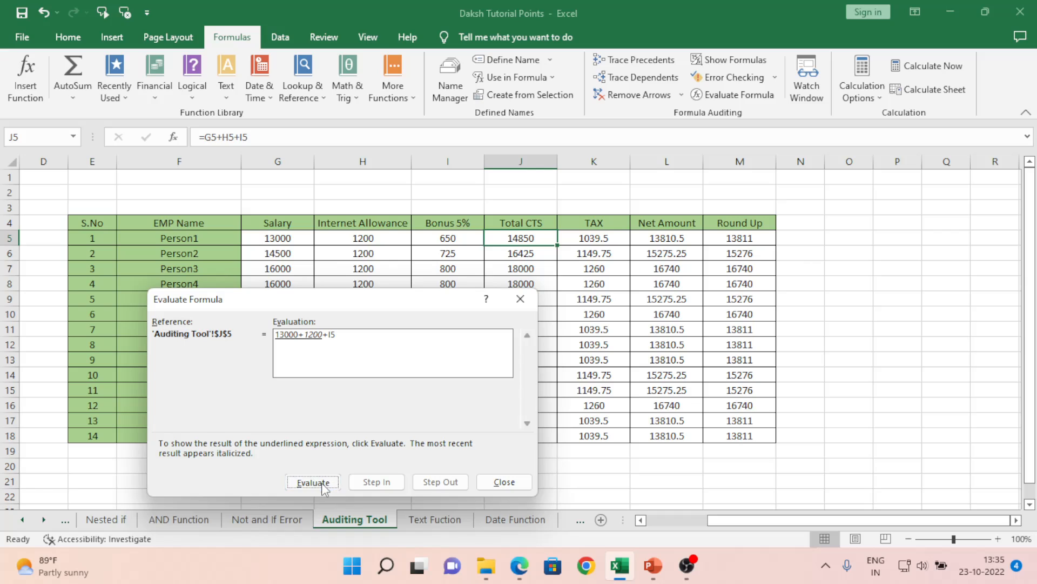
Step: Evaluate the first partial sum, step into I5 and its nested G5 reference and back out, then finish and close the evaluation
left_click(323, 484)
left_click(385, 482)
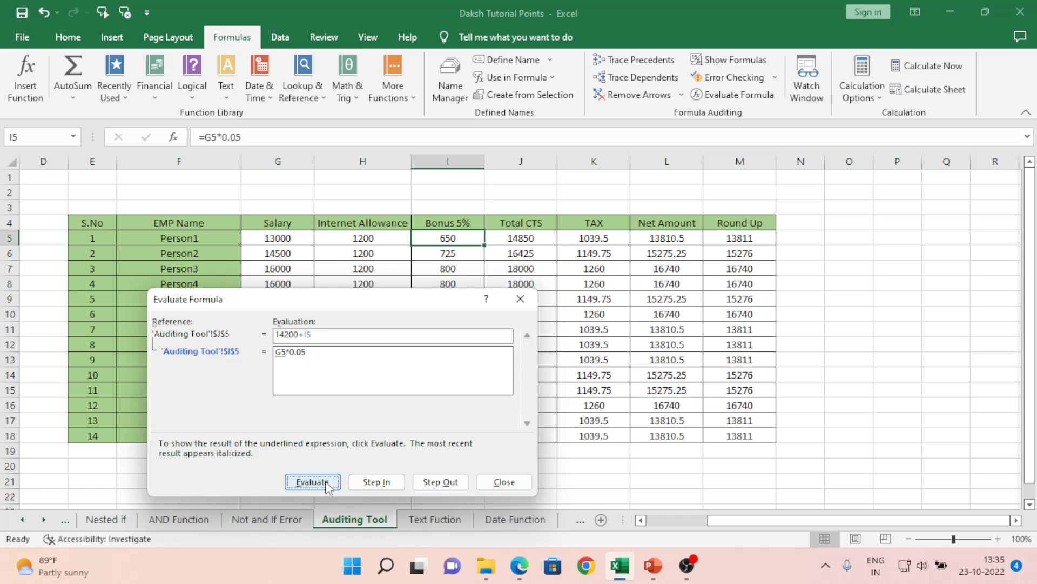
left_click(379, 482)
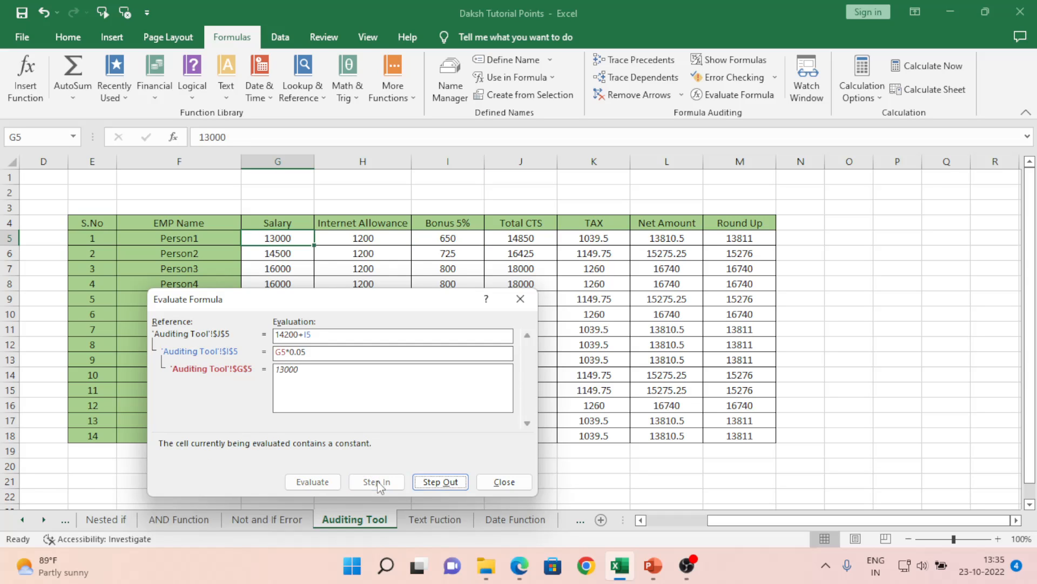
left_click(428, 483)
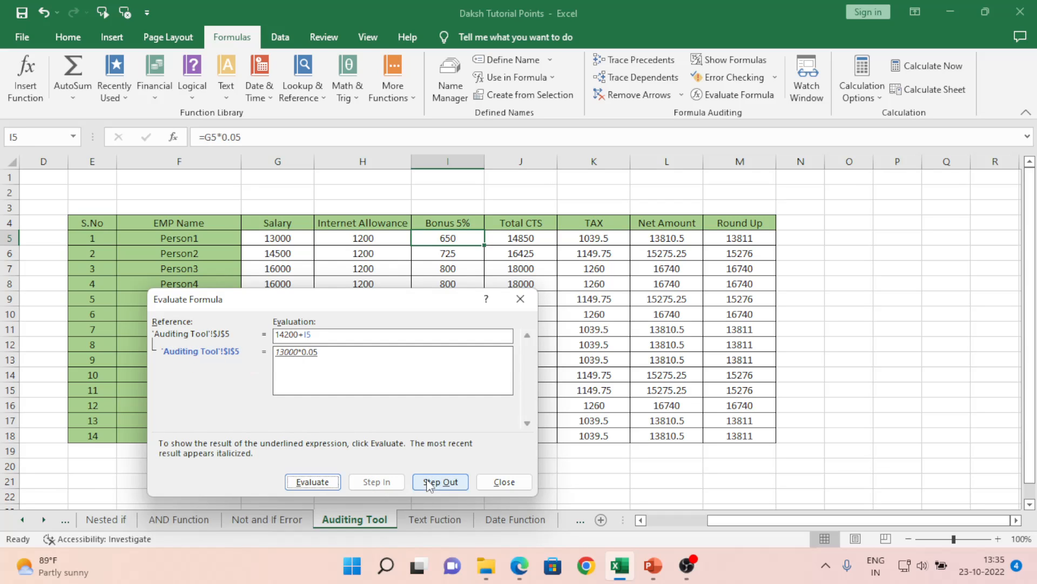
left_click(428, 483)
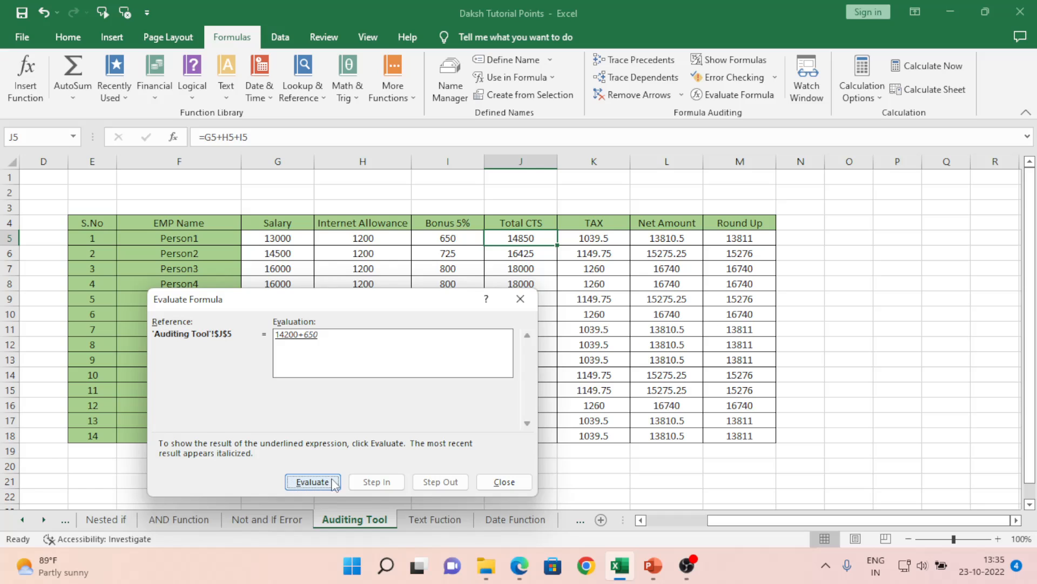
left_click(291, 484)
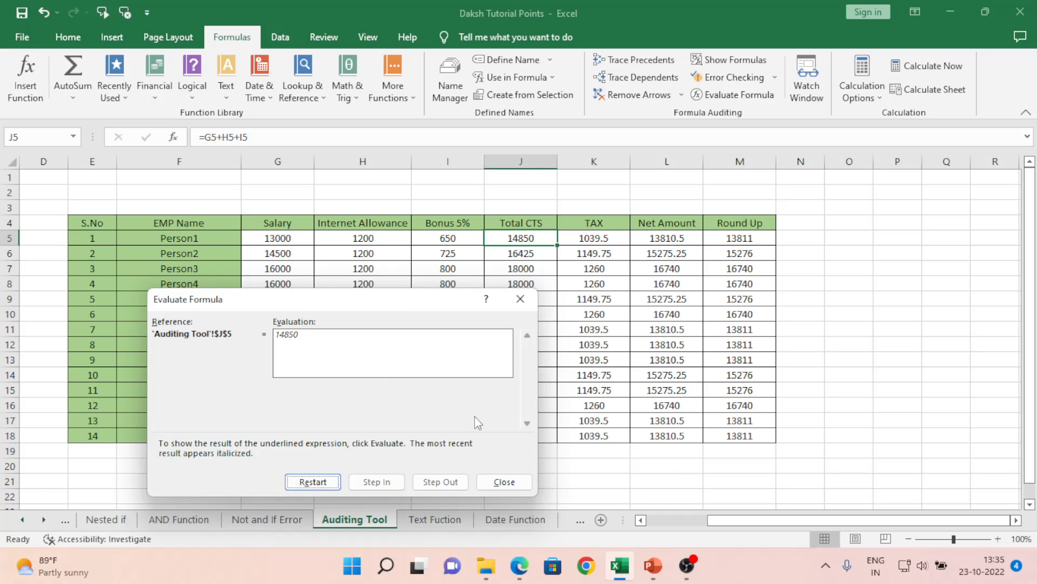
left_click(504, 483)
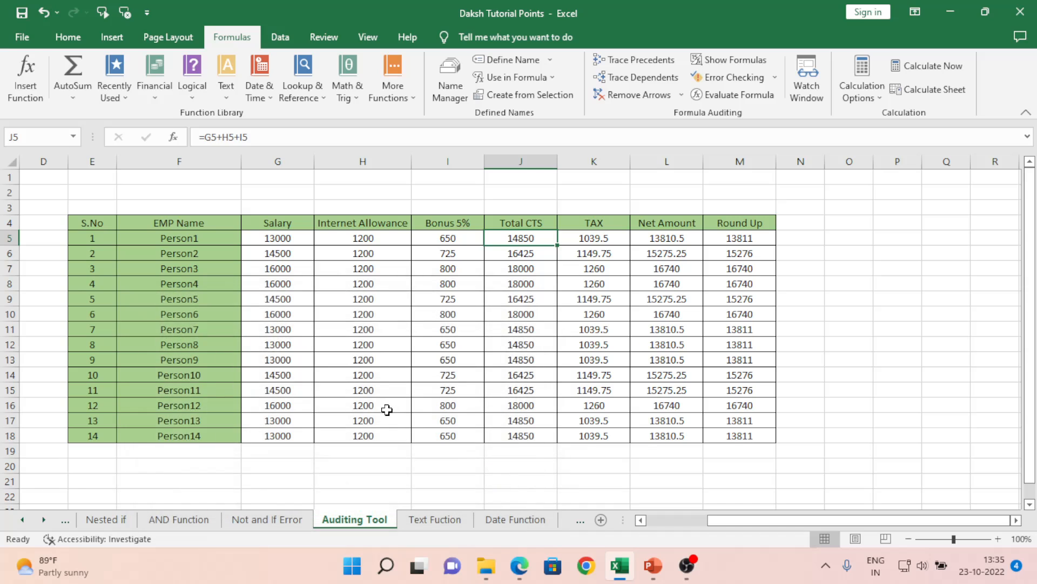
Step: Review the list of formula auditing topics in column A and select the tool names in A2:A7
left_click(387, 409)
key("Left")
key("Left")
key("Left")
key("Left")
key("Left")
key("Left")
key("Left")
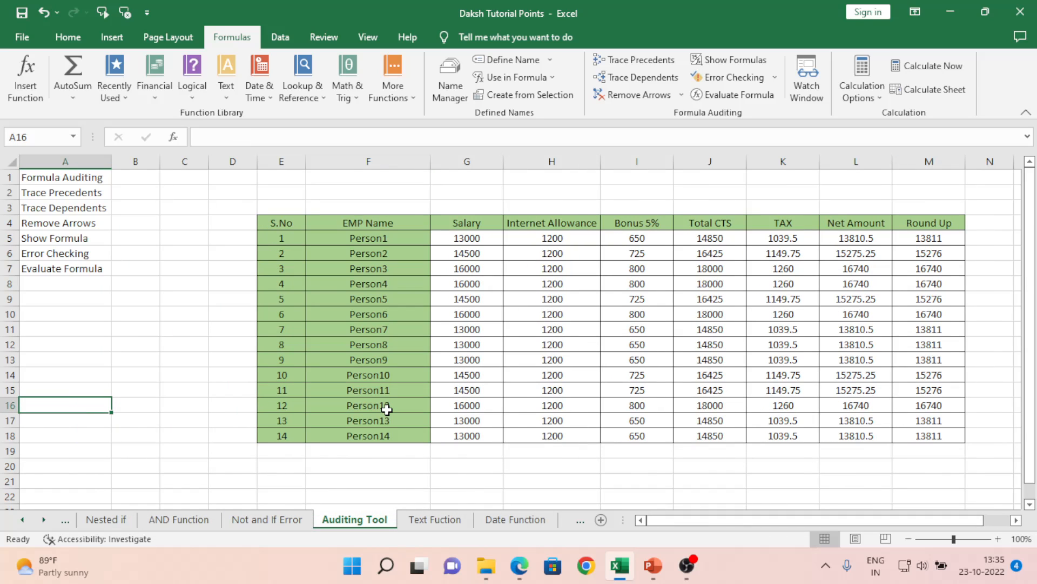
key("Up")
key("Up")
key("Up")
key("Up")
key("Up")
key("Up")
key("Up")
key("Up")
key("Up")
key("Up")
key("Up")
key("Up")
key("Up")
key("Up")
key("Up")
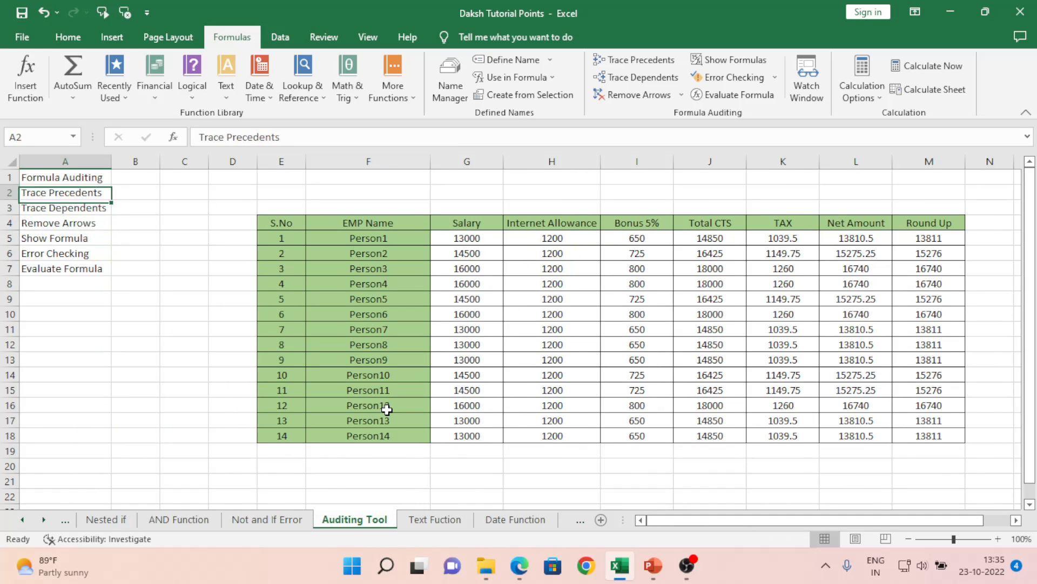
key("Down")
key("Down")
key("Down")
key("Up")
key("Up")
key("Up")
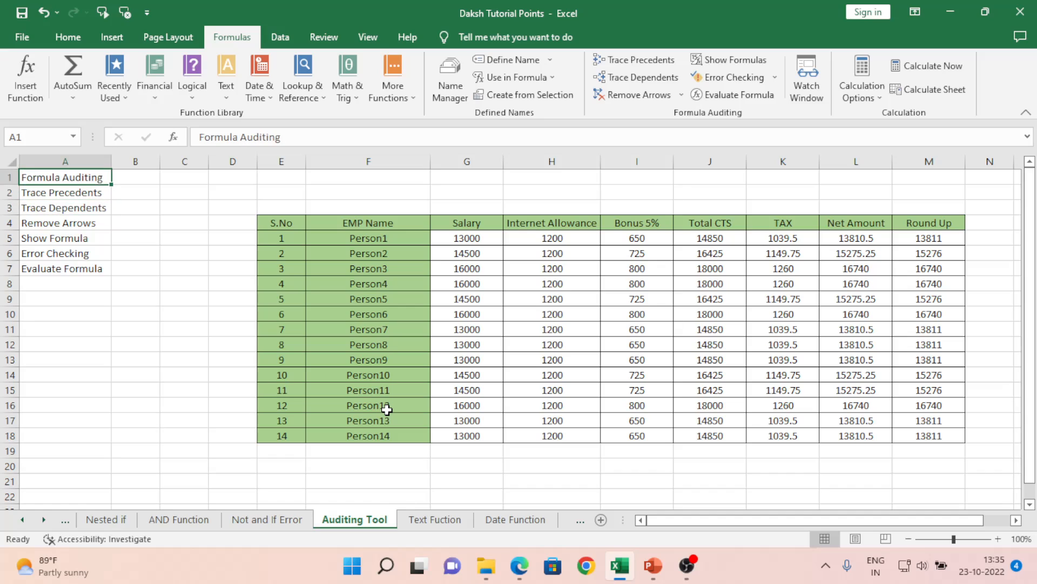
key("Down")
key("shift+Down")
key("shift+Down")
key("shift+Down")
key("shift+Down")
key("shift+Down")
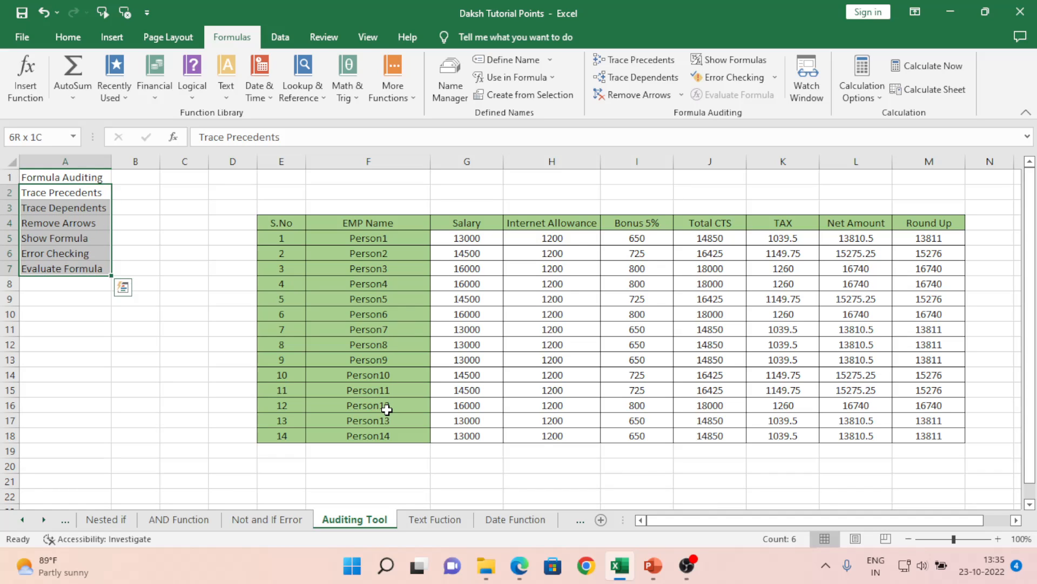
Step: Look through the table headings from Total CTS to Round Up and down the Round Up column, returning to its header in M4
left_click(697, 224)
key("Right")
key("Right")
key("Right")
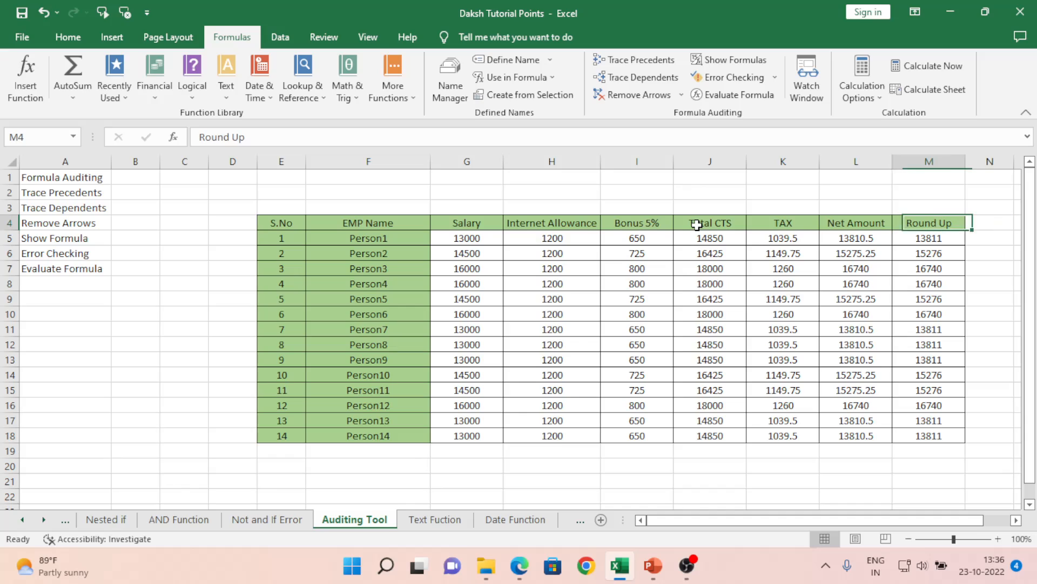
key("Left")
key("Right")
key("Down")
key("Down")
key("Down")
key("Down")
key("Down")
key("Down")
key("Down")
key("Down")
key("Down")
key("Down")
key("Down")
key("Down")
key("Down")
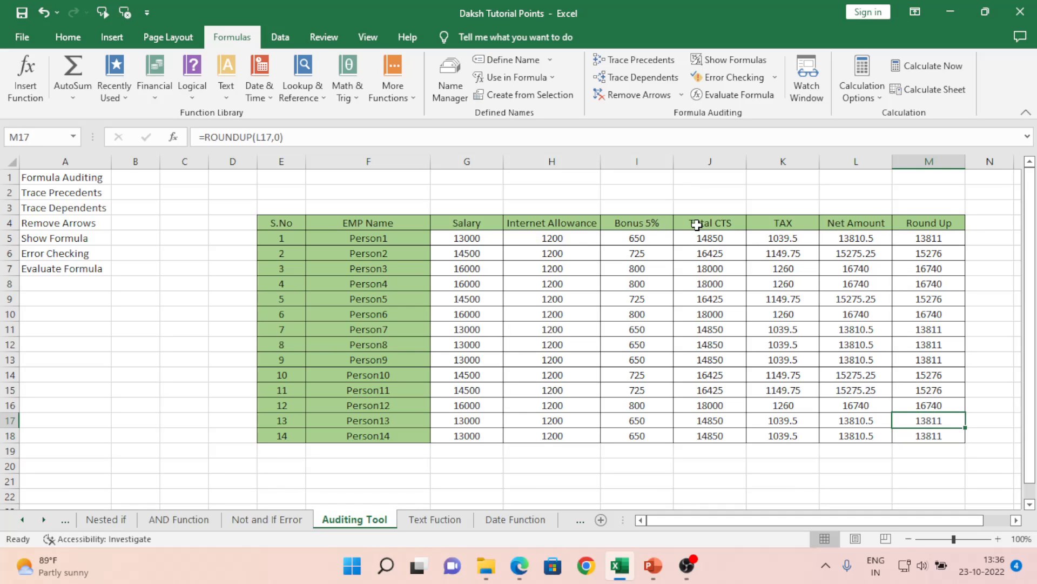
key("ctrl+Up")
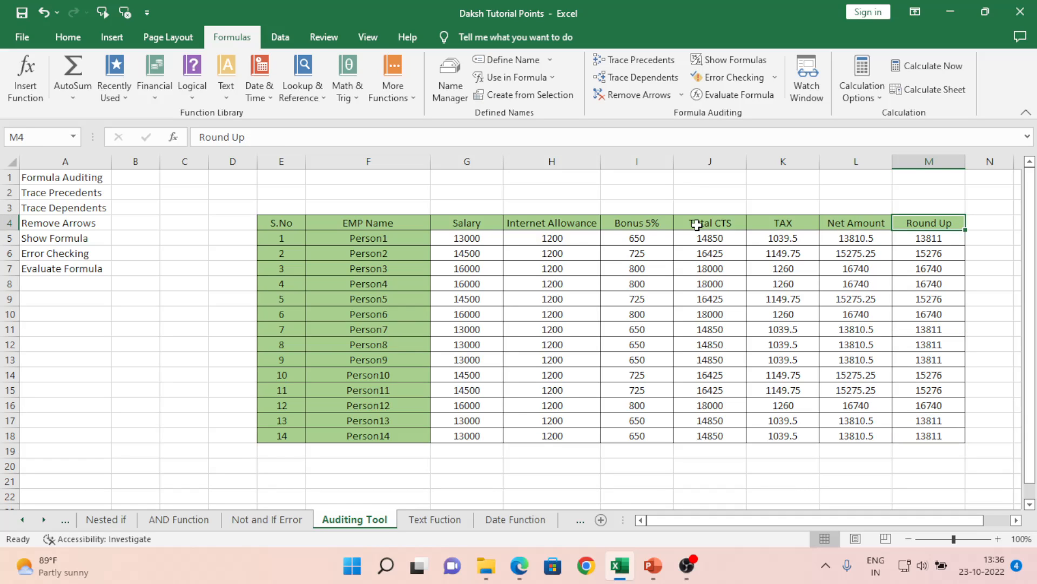